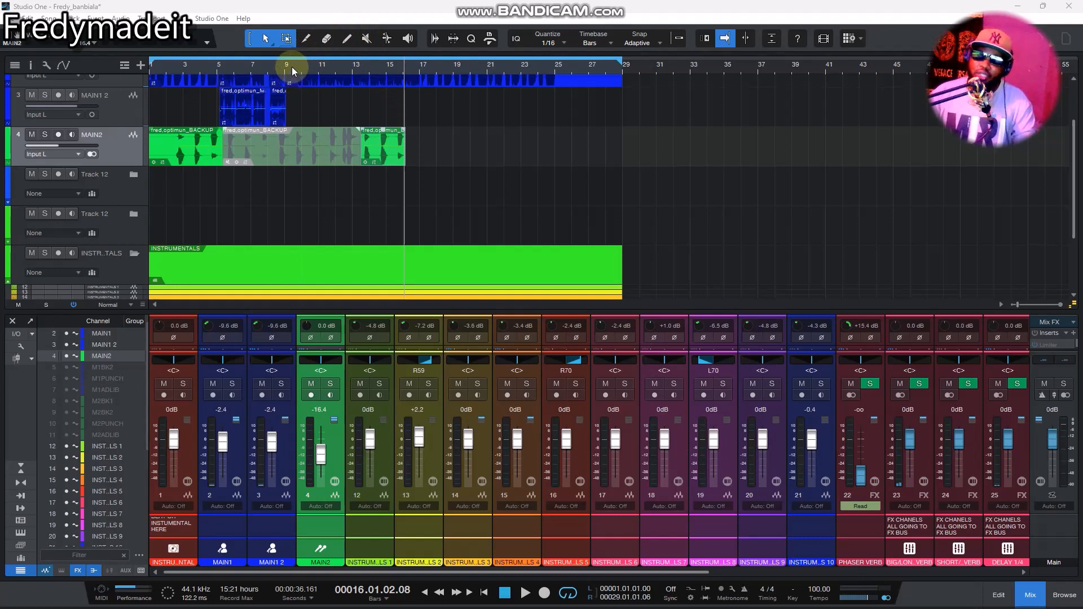
# - Play the song from about bar 2 and review the arrangement's vocal and instrumental tracks with the mixer hidden
pyautogui.click(178, 62)
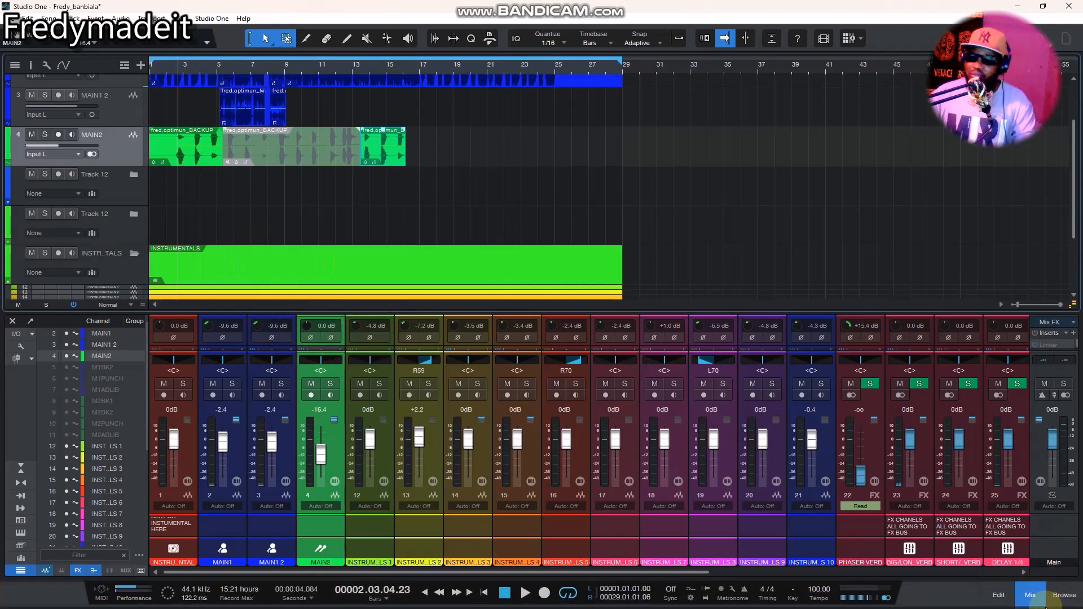
pyautogui.click(1035, 597)
pyautogui.press('space')
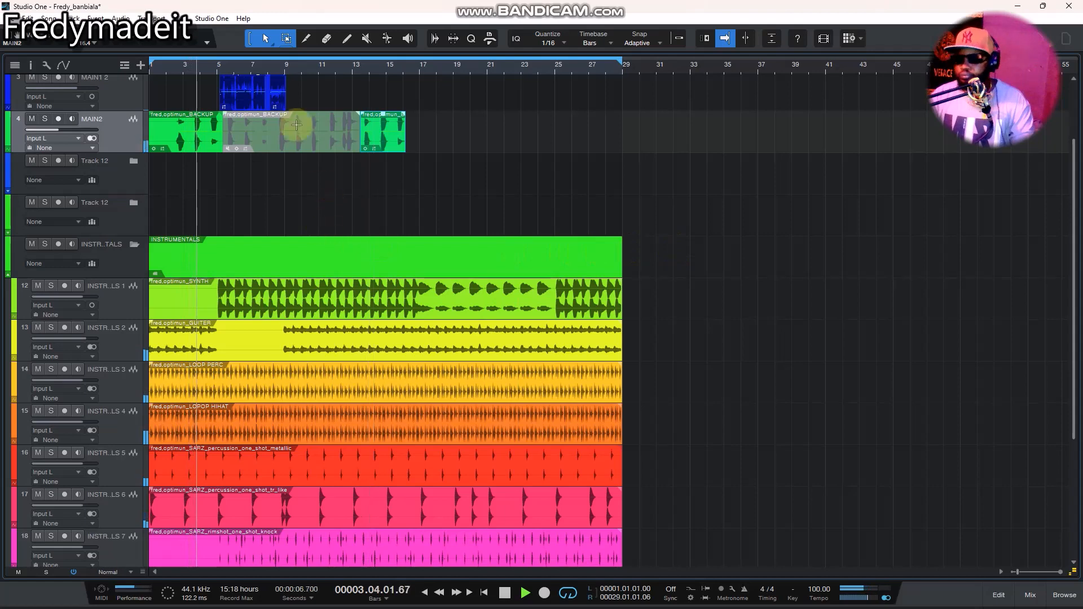
pyautogui.scroll(3, 268, 64)
pyautogui.scroll(-4, 268, 64)
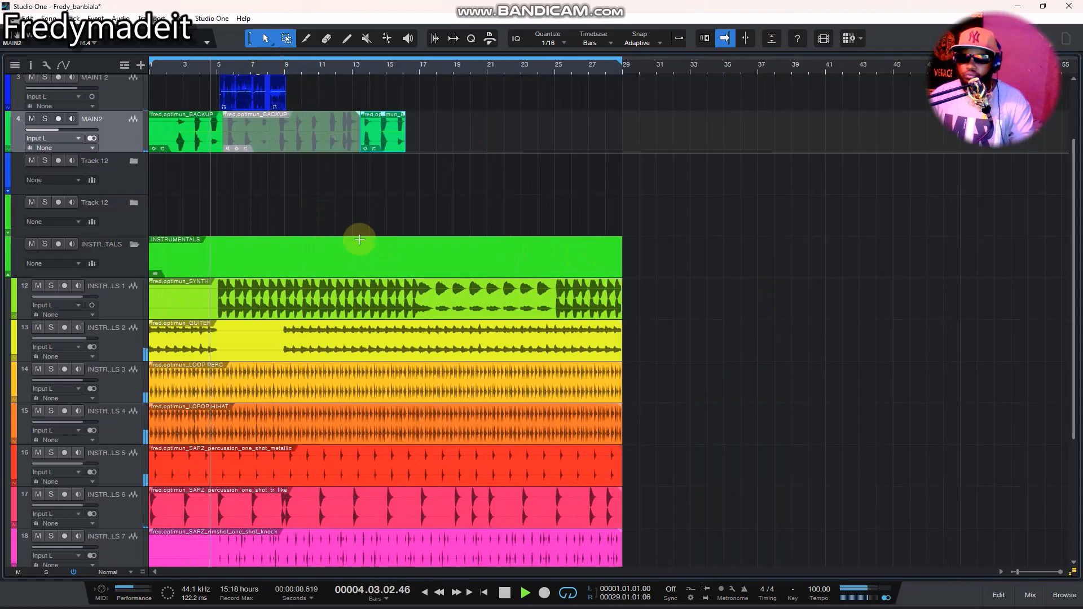
pyautogui.scroll(2, 619, 261)
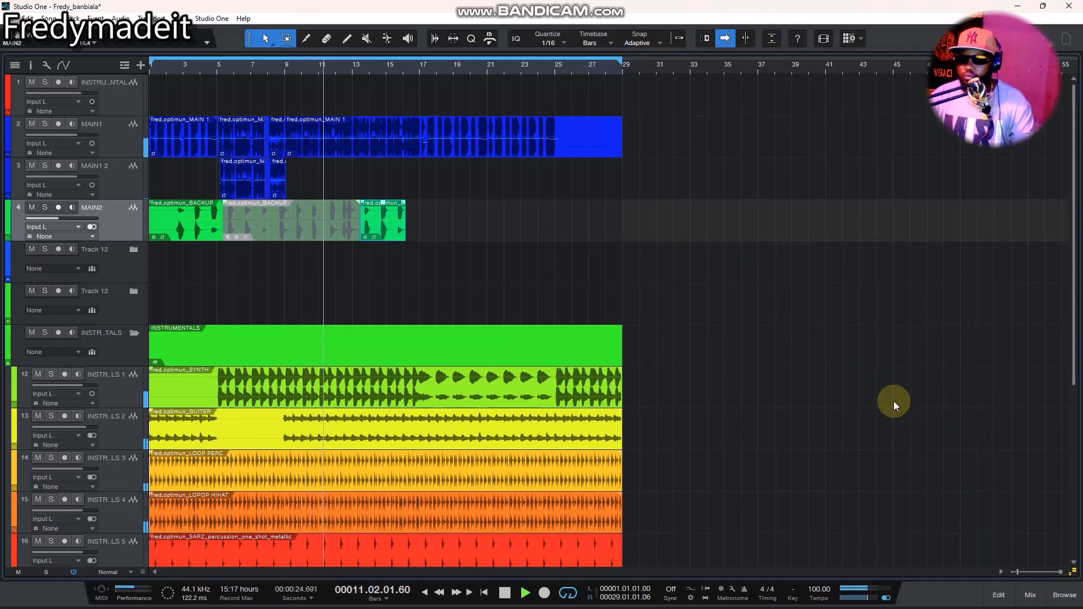
pyautogui.moveTo(1066, 367); pyautogui.dragTo(1072, 541)
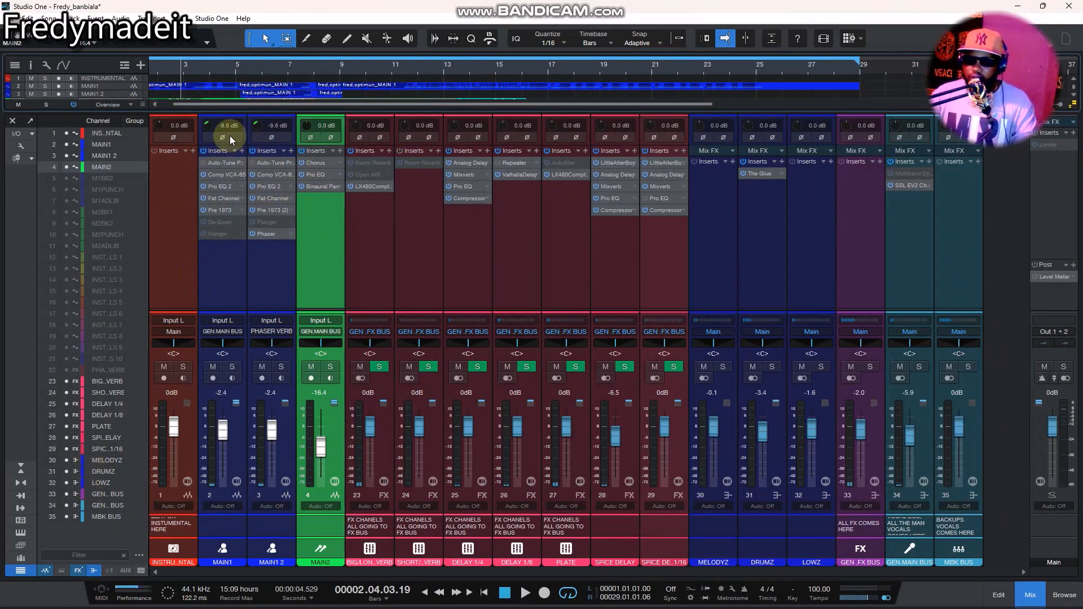
# - Mute the MELODYZ, DRUMZ and LOWZ buses, start playback and solo the MAIN1 vocal channel
pyautogui.click(226, 256)
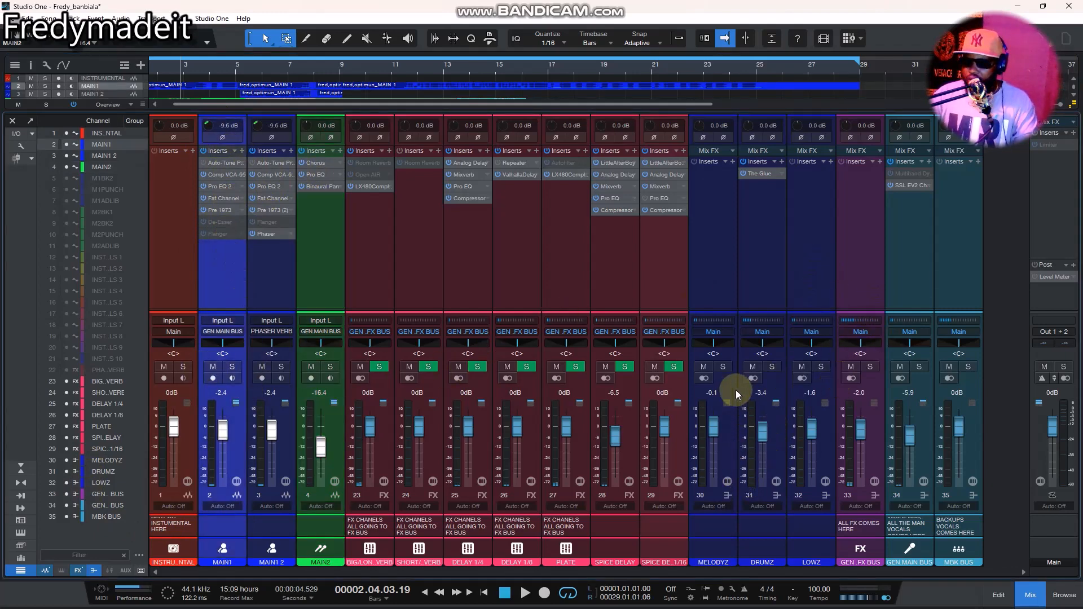
pyautogui.click(705, 366)
pyautogui.click(746, 367)
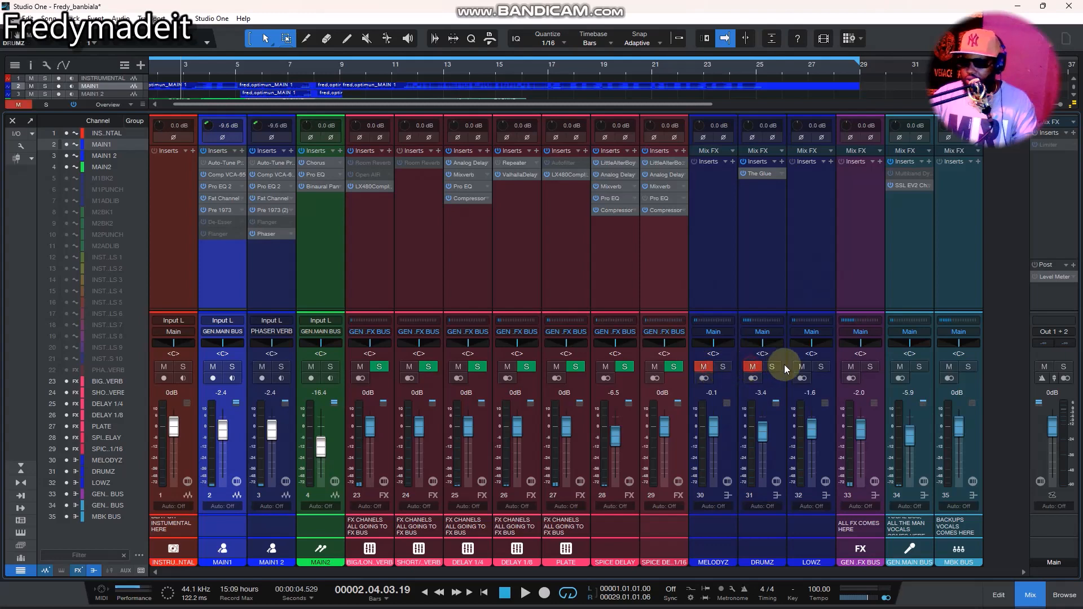
pyautogui.click(800, 367)
pyautogui.press('space')
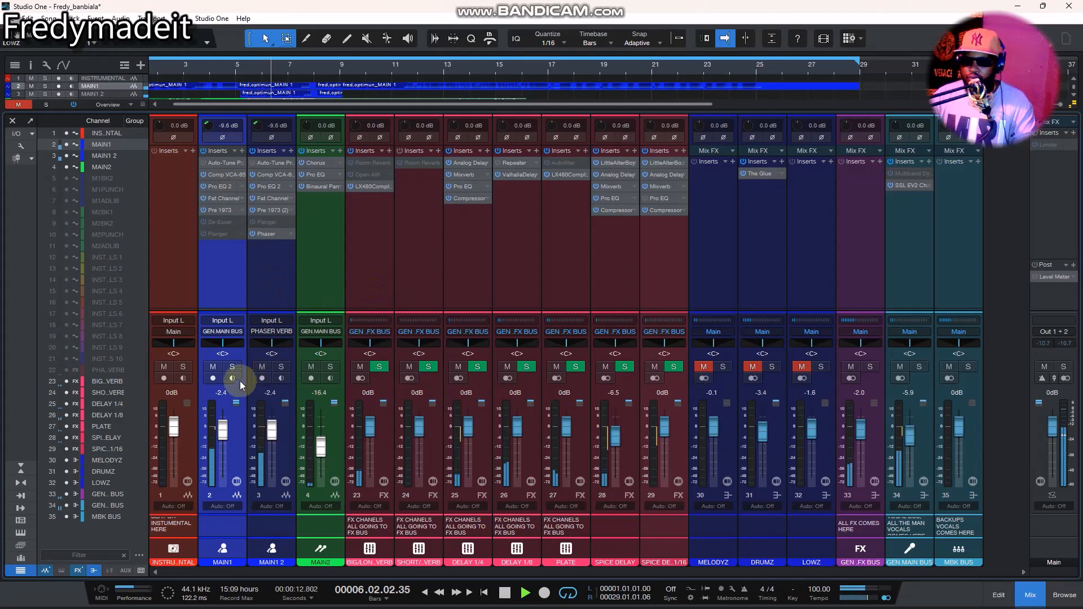
pyautogui.click(232, 367)
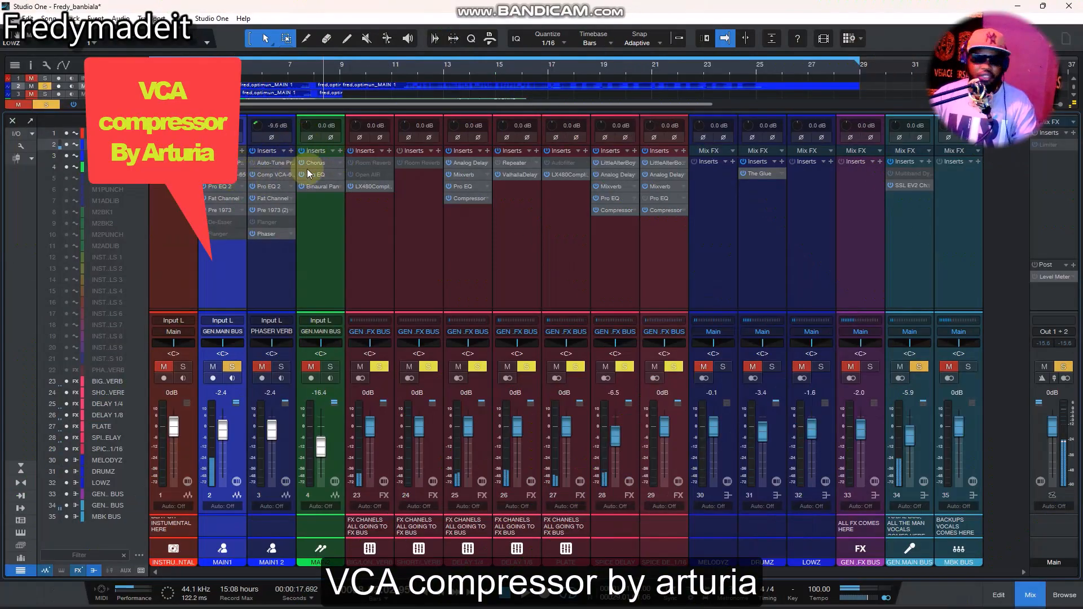
# - Open MAIN1's Comp VCA-65 compressor and bypass the inserts that follow it in the chain
pyautogui.doubleClick(227, 198)
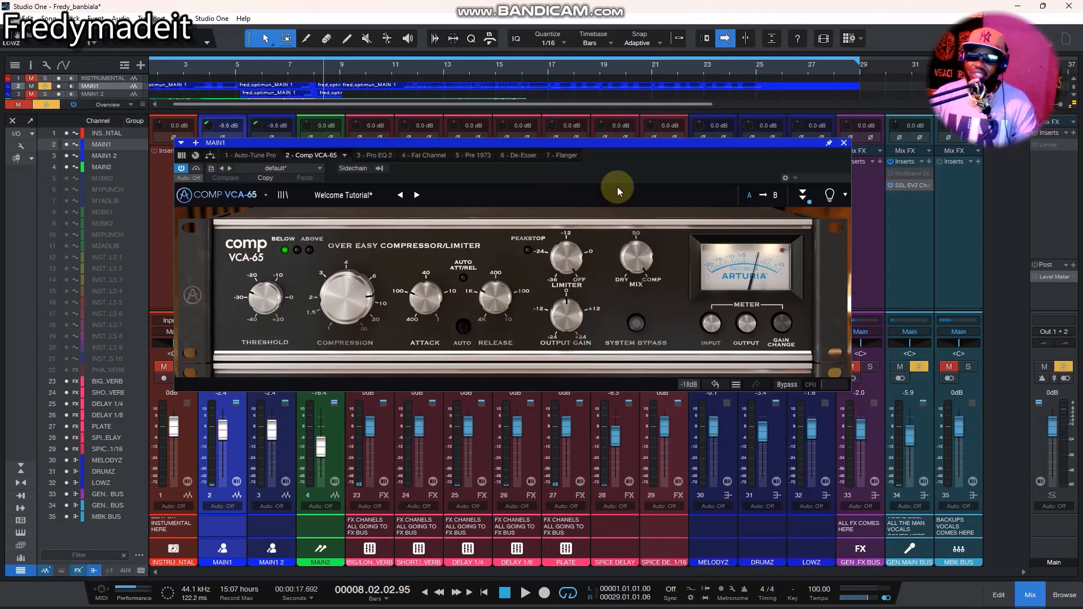
pyautogui.moveTo(619, 141); pyautogui.dragTo(618, 95)
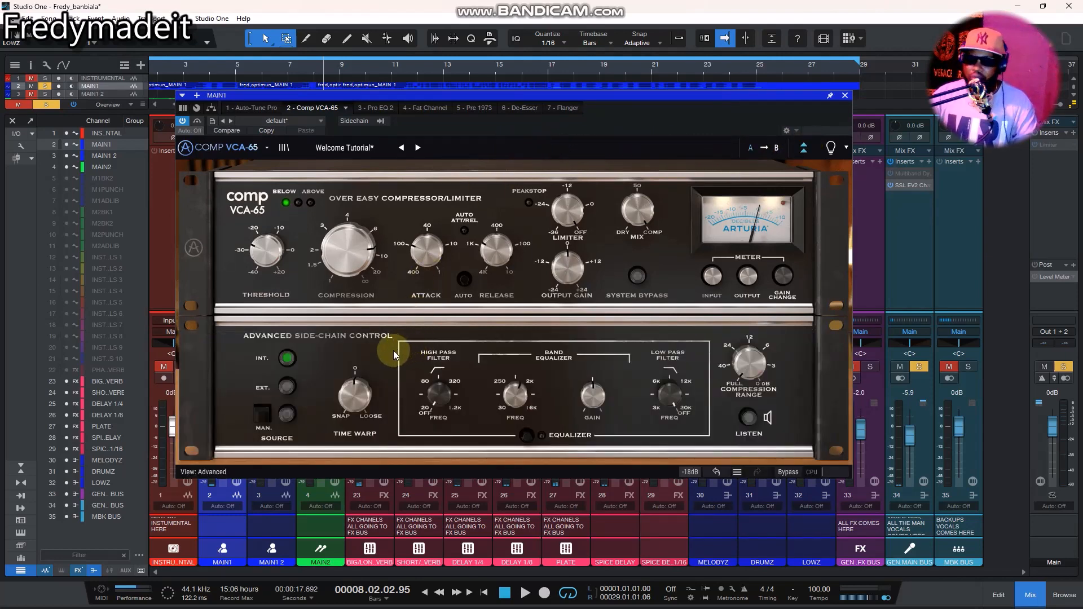
pyautogui.moveTo(523, 96); pyautogui.dragTo(630, 111)
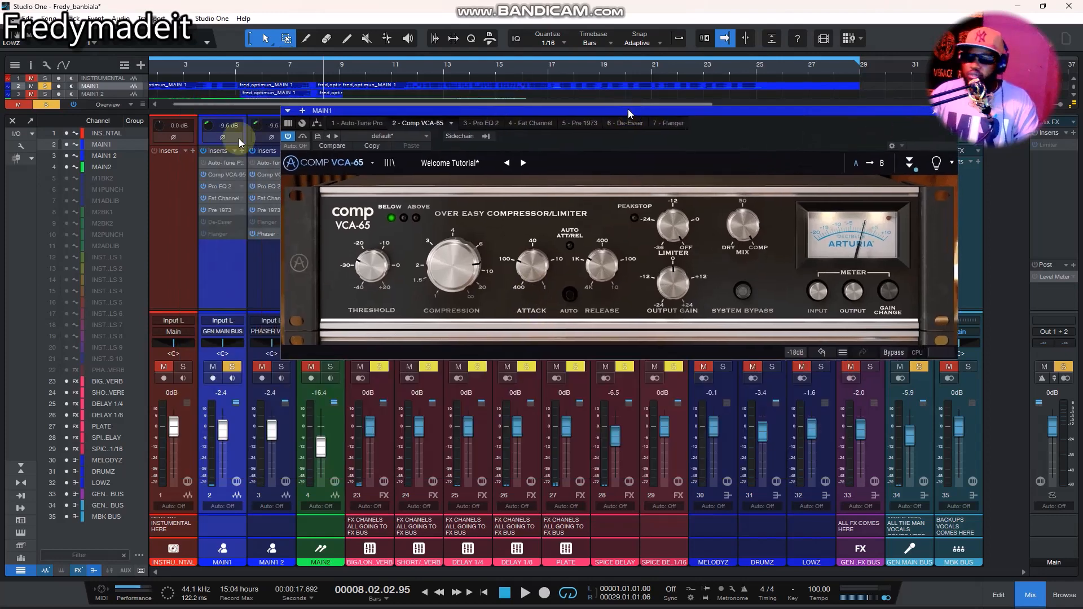
pyautogui.click(203, 198)
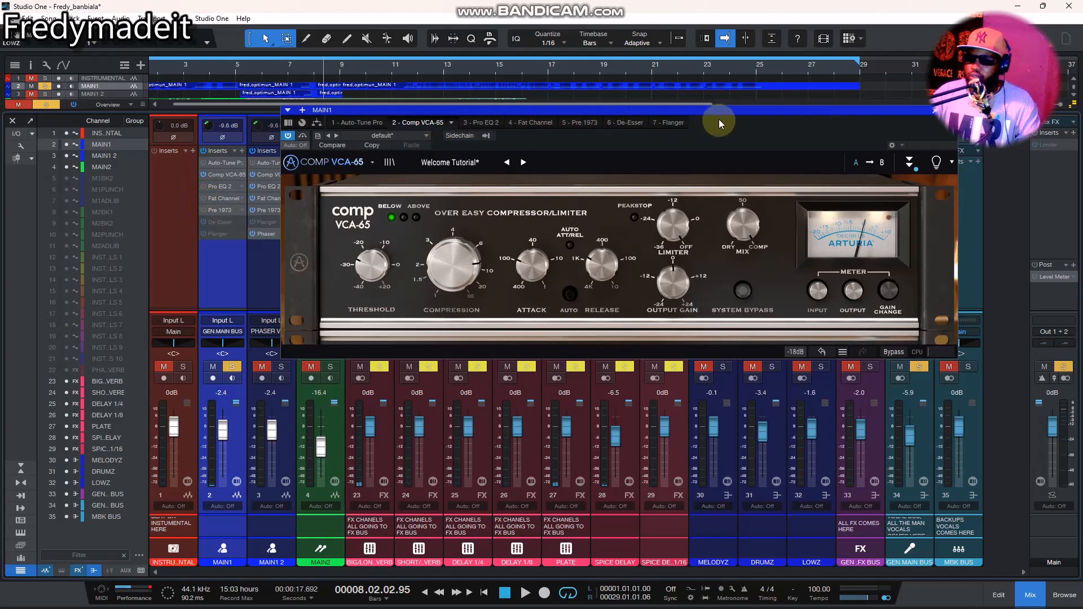
pyautogui.moveTo(719, 123); pyautogui.dragTo(659, 127)
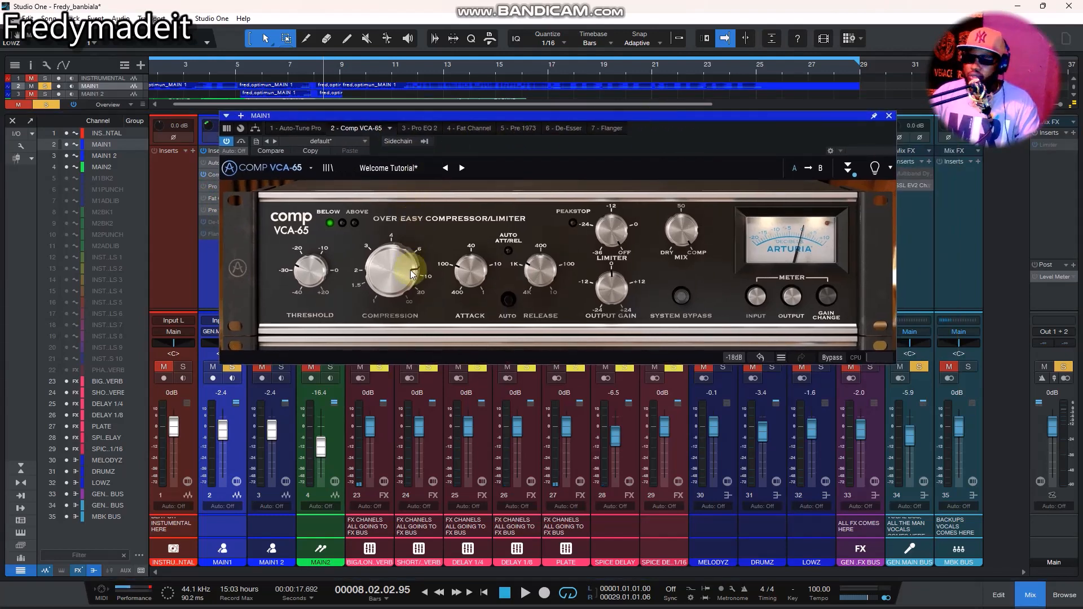
# - Play the soloed MAIN1 vocal through Comp VCA-65 and check the compressor's VU meter
pyautogui.moveTo(408, 275)
pyautogui.press('space')
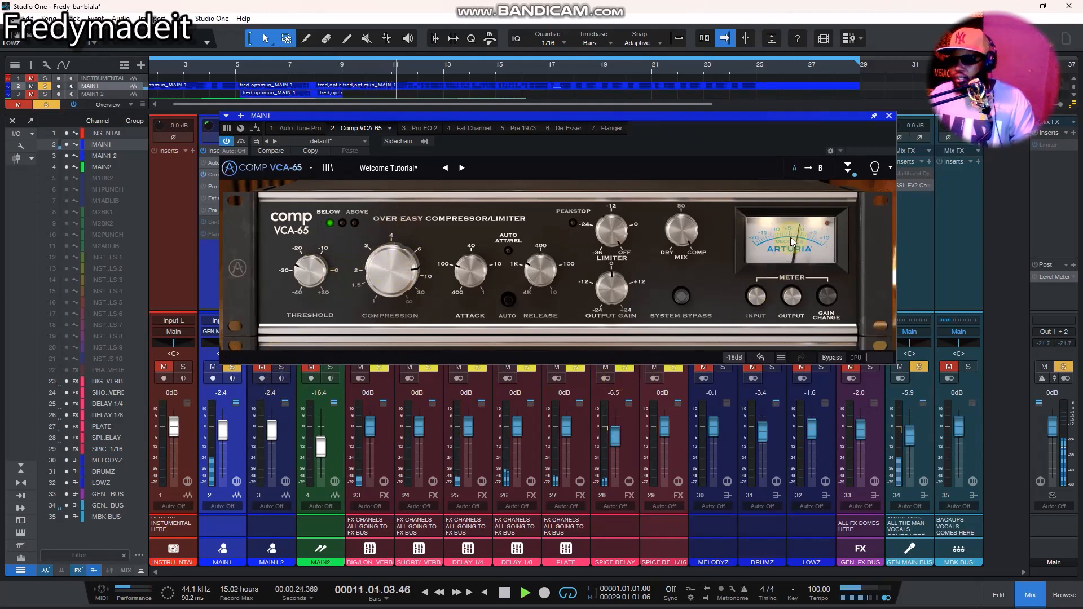
pyautogui.press('space')
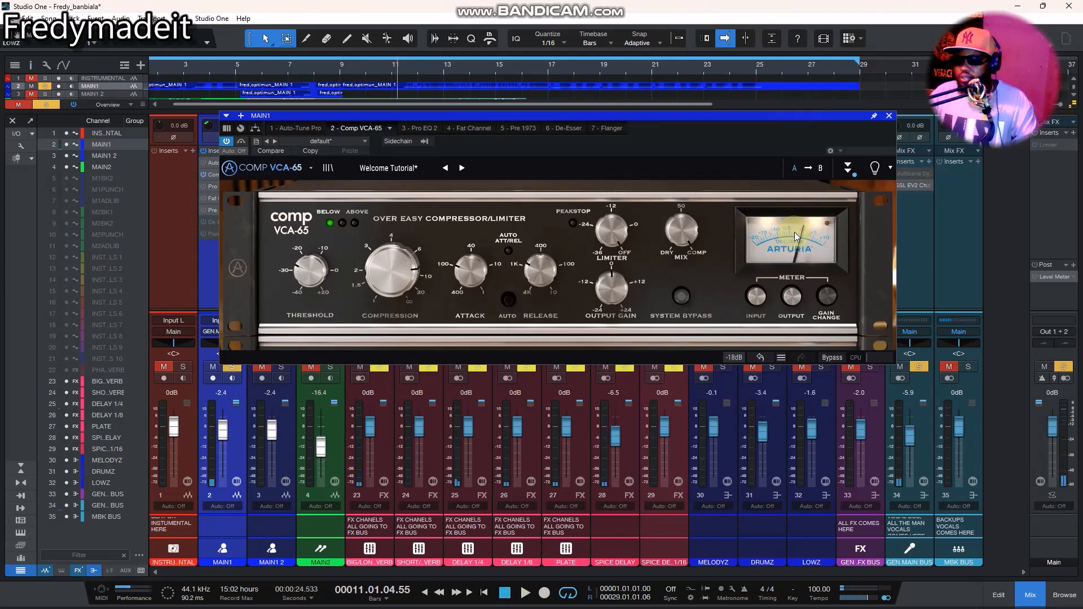
pyautogui.click(795, 227)
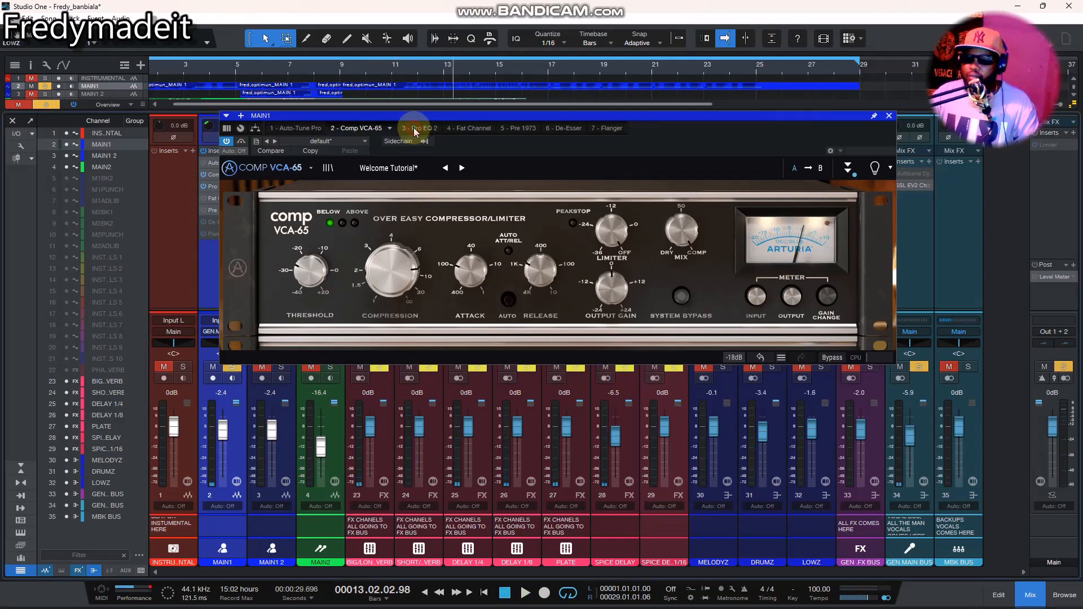
# - In MAIN1's Pro EQ 2, cut the LMF band by 2.18 dB at 526 Hz with a Q of 3.70 during playback
pyautogui.click(416, 130)
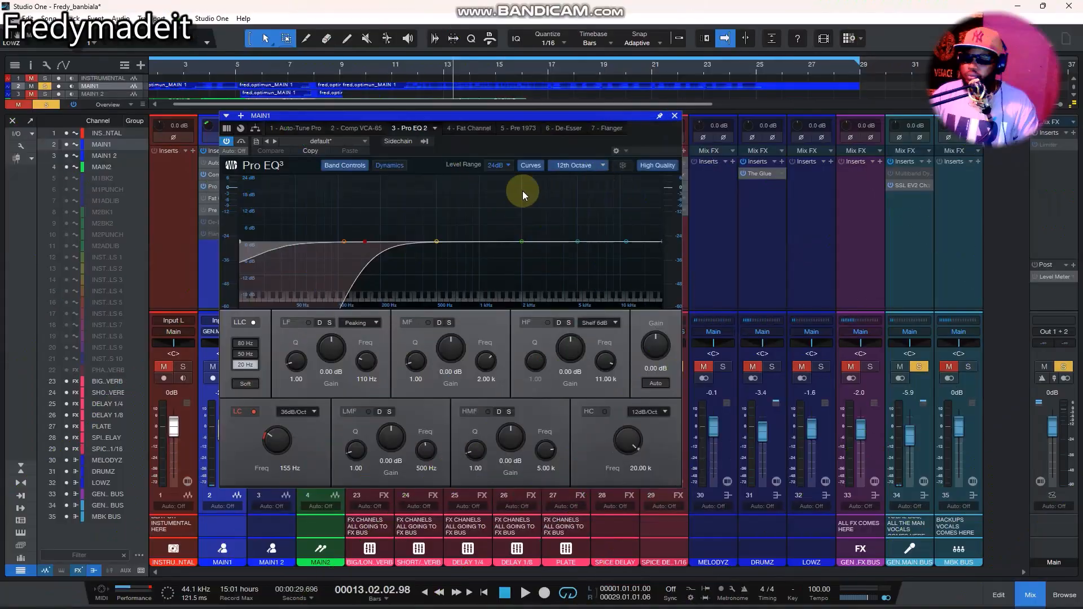
pyautogui.press('space')
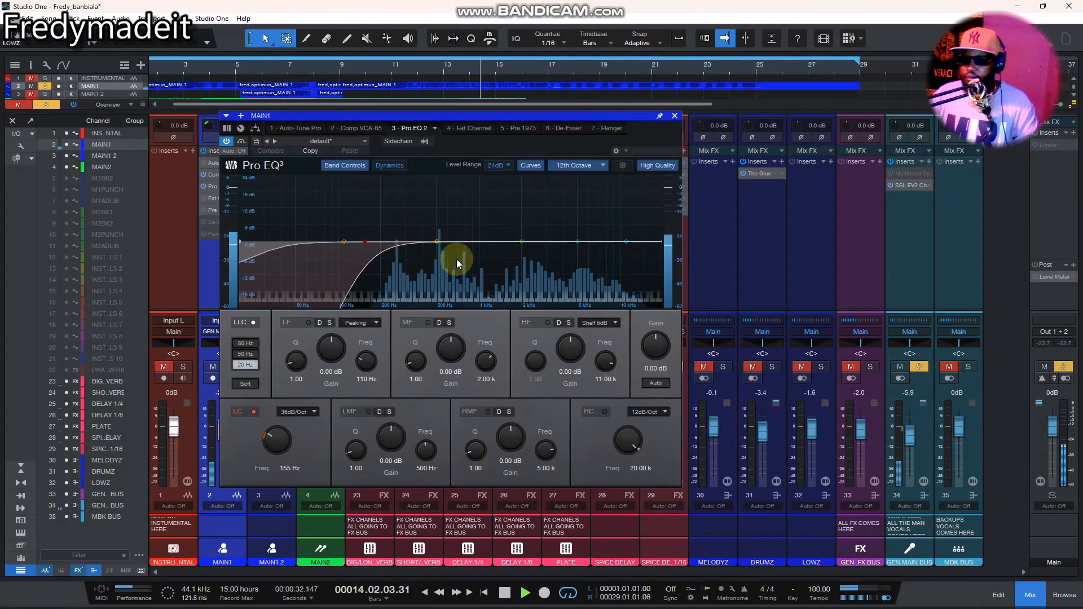
pyautogui.moveTo(436, 238); pyautogui.dragTo(440, 248)
pyautogui.scroll(5, 440, 248)
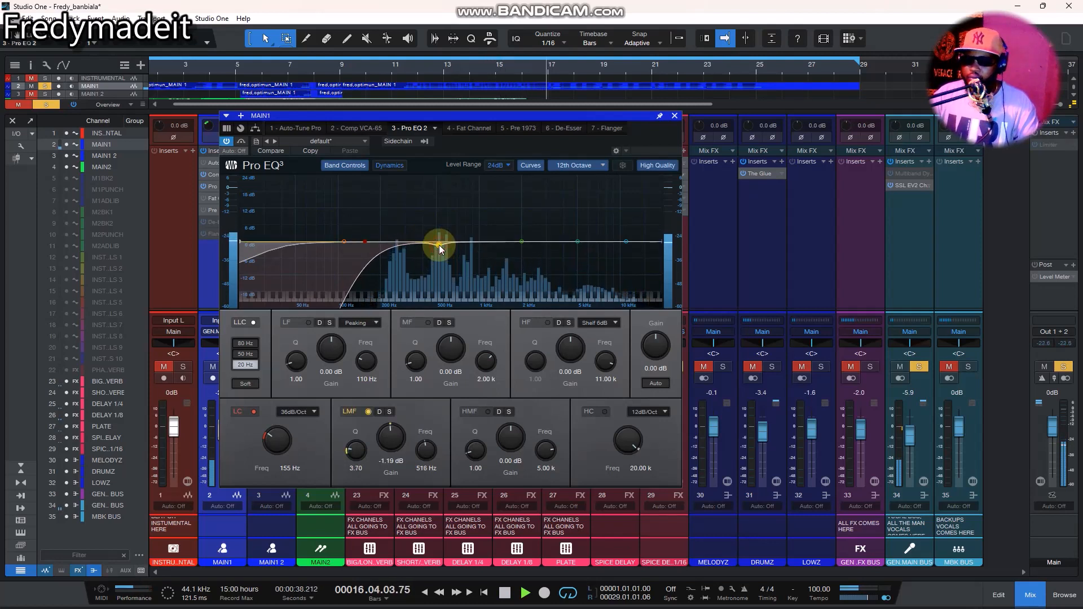
pyautogui.moveTo(441, 249); pyautogui.dragTo(441, 251)
pyautogui.press('space')
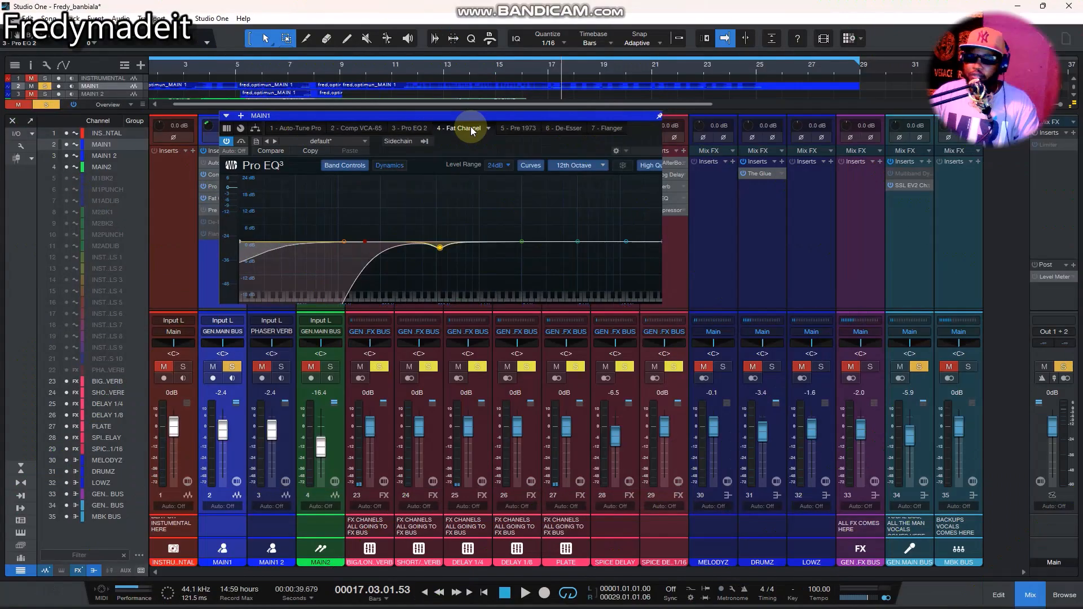
# - Show the Tube Comp in MAIN1's Fat Channel, switch the Equalizer module off and play the vocal
pyautogui.click(470, 127)
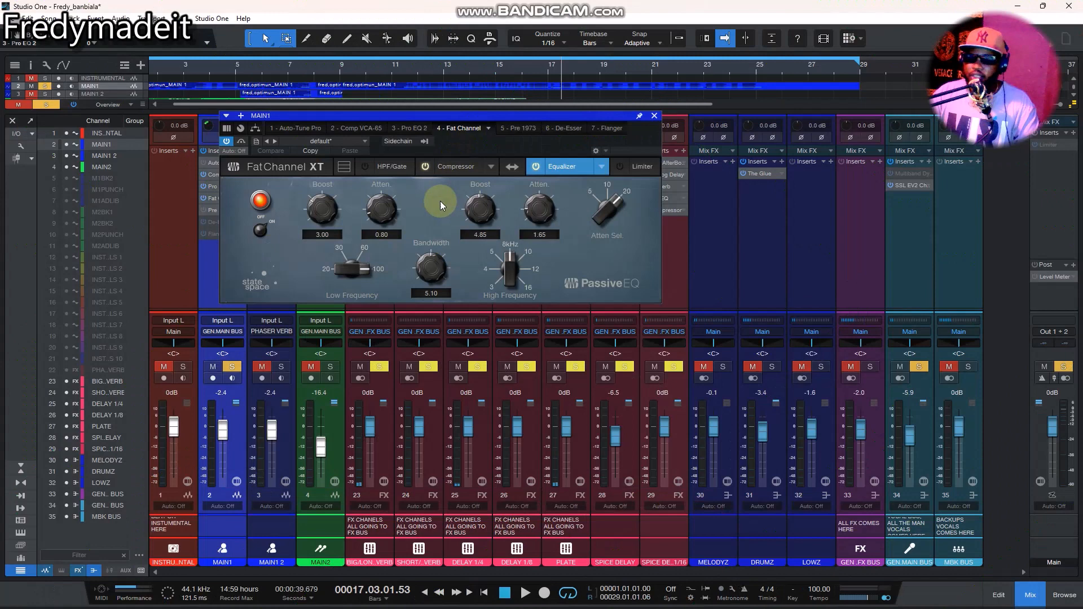
pyautogui.click(461, 169)
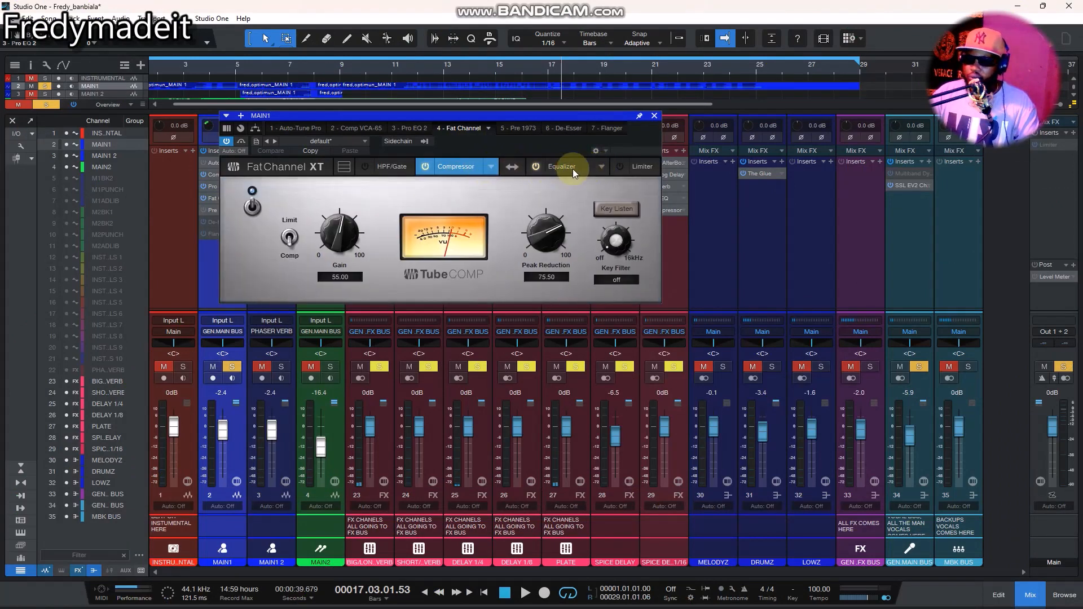
pyautogui.click(534, 167)
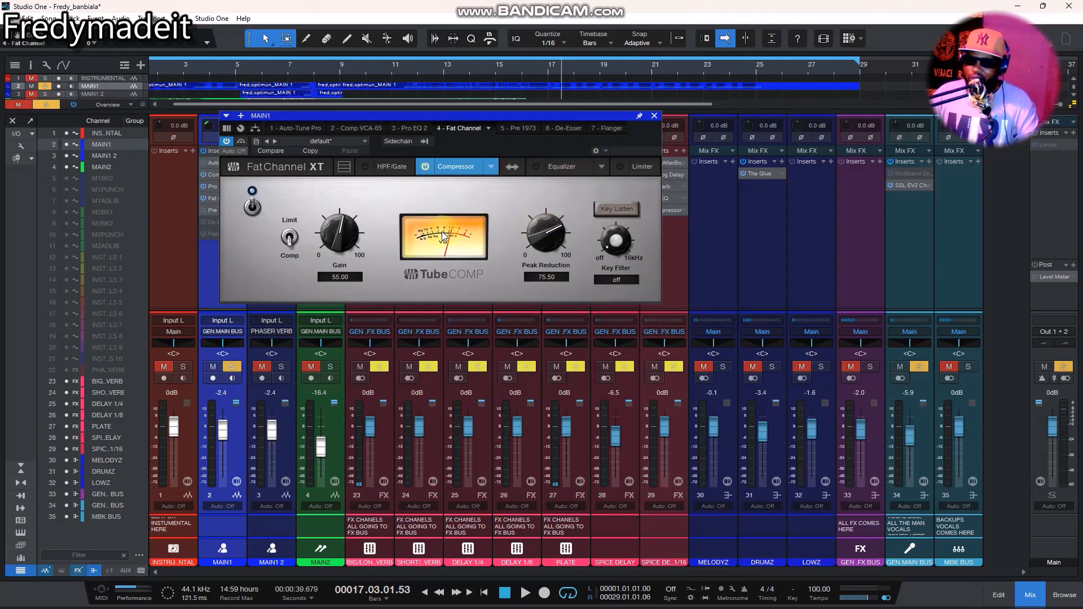
pyautogui.press('space')
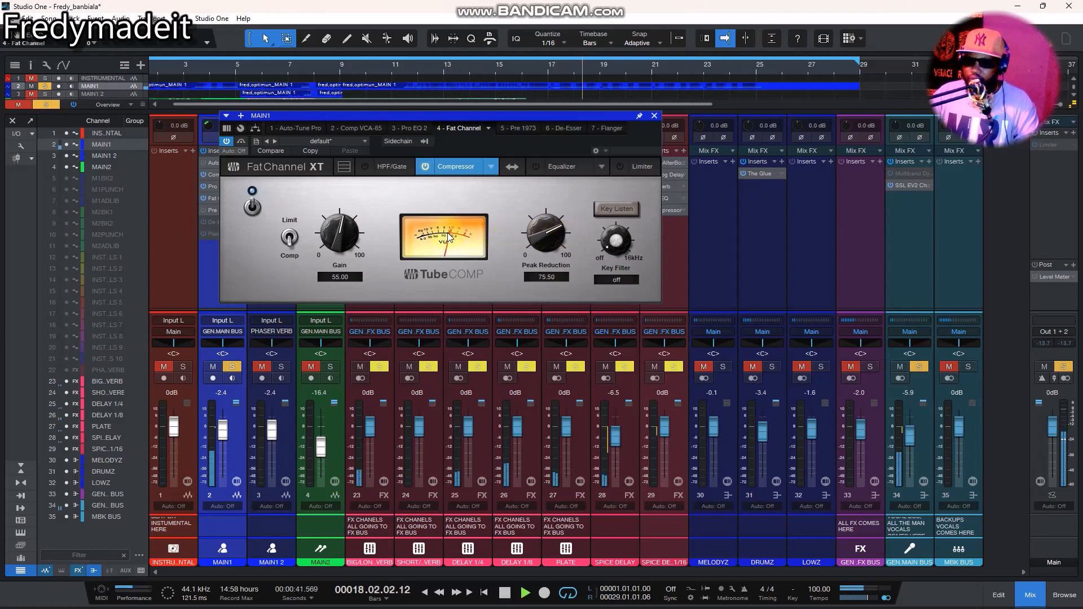
# - Set the loop range in the timeline from about bar 8 to bar 17
pyautogui.click(264, 69)
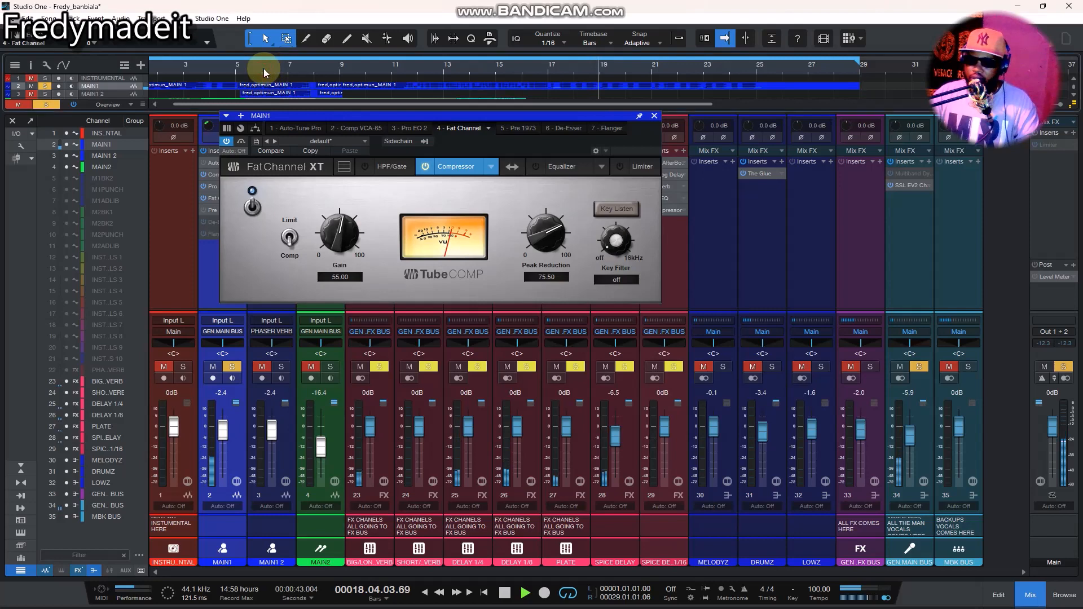
pyautogui.moveTo(859, 58); pyautogui.dragTo(553, 59)
pyautogui.click(166, 60)
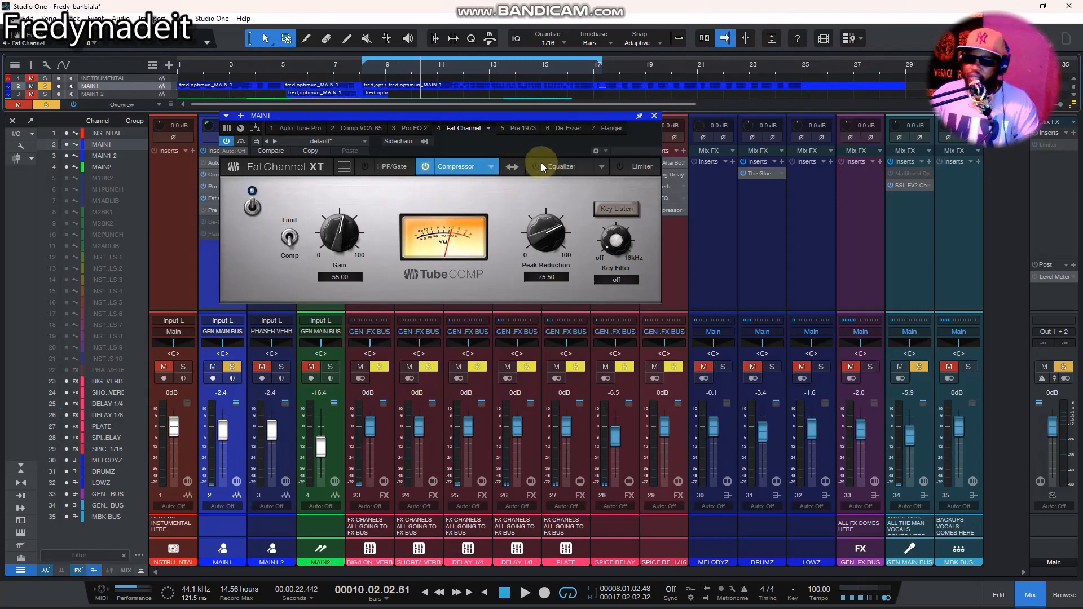
# - Switch Fat Channel's Equalizer back on, and audition the vocal in Pro EQ 2 to check its frequency spectrum
pyautogui.click(568, 168)
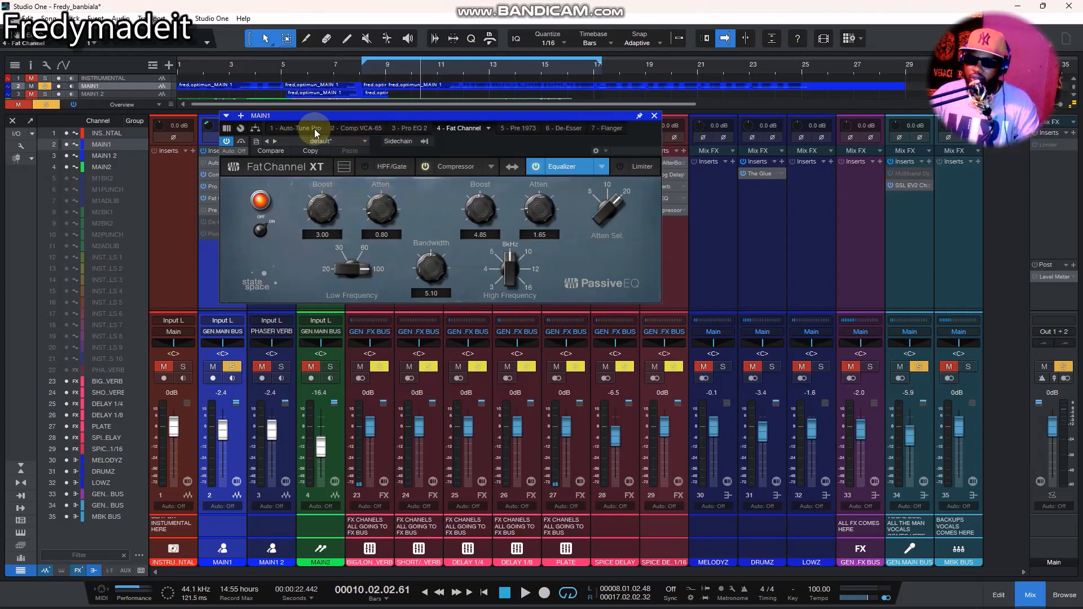
pyautogui.click(407, 129)
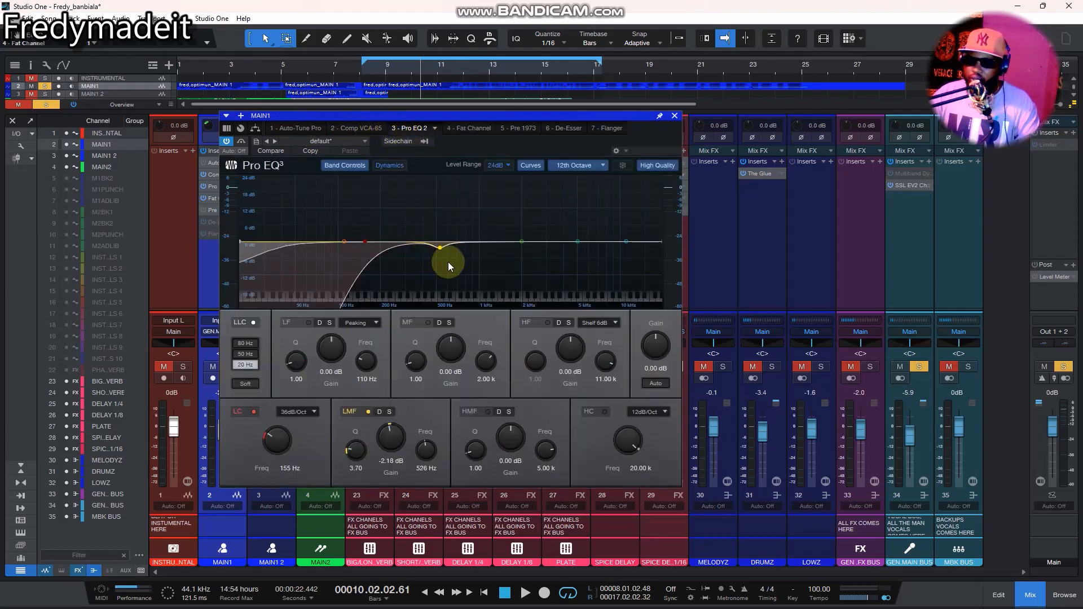
pyautogui.press('space')
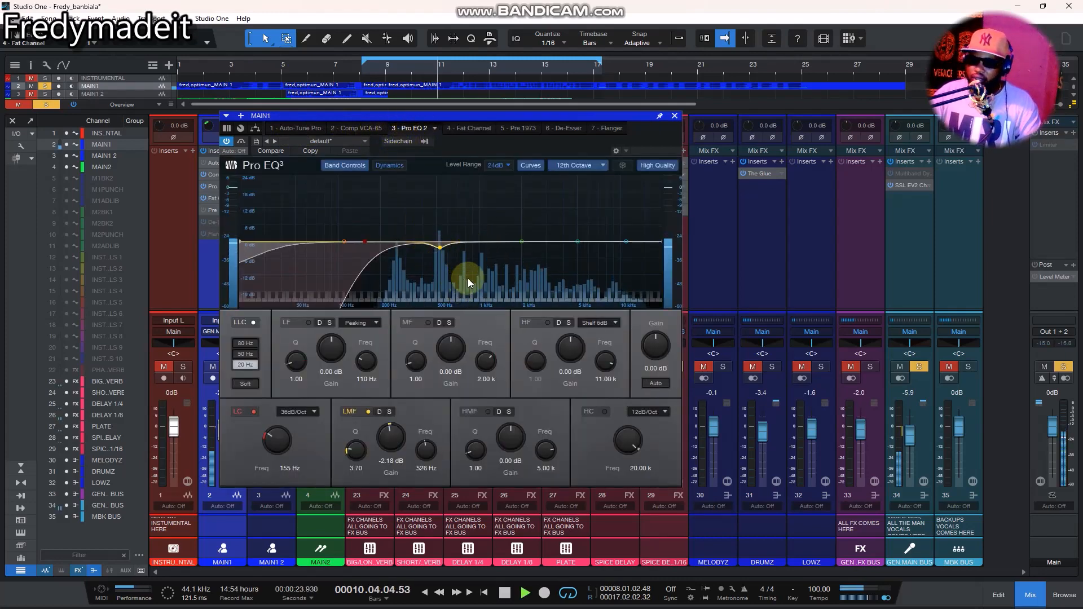
pyautogui.press('space')
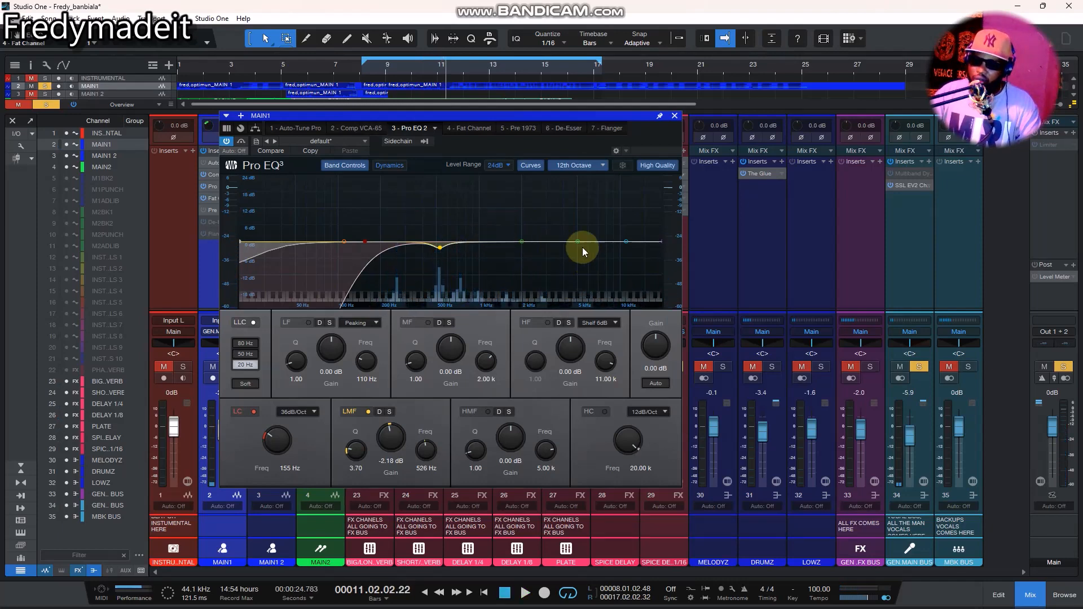
pyautogui.press('space')
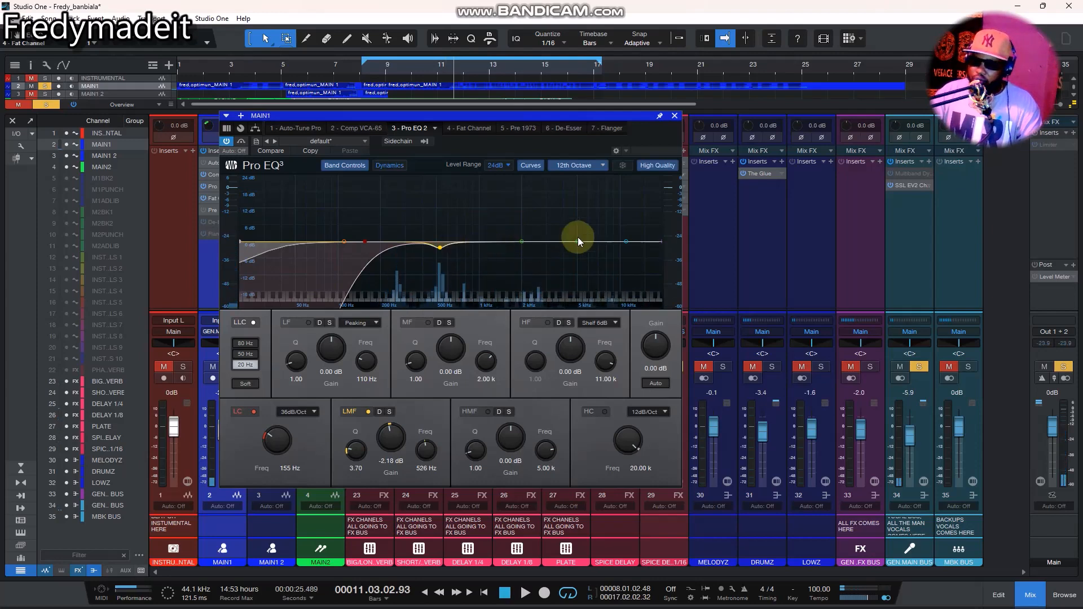
# - Audition the vocal with Fat Channel's Passive EQ and move the plug-in window clear of MAIN1's inserts
pyautogui.click(474, 128)
pyautogui.press('space')
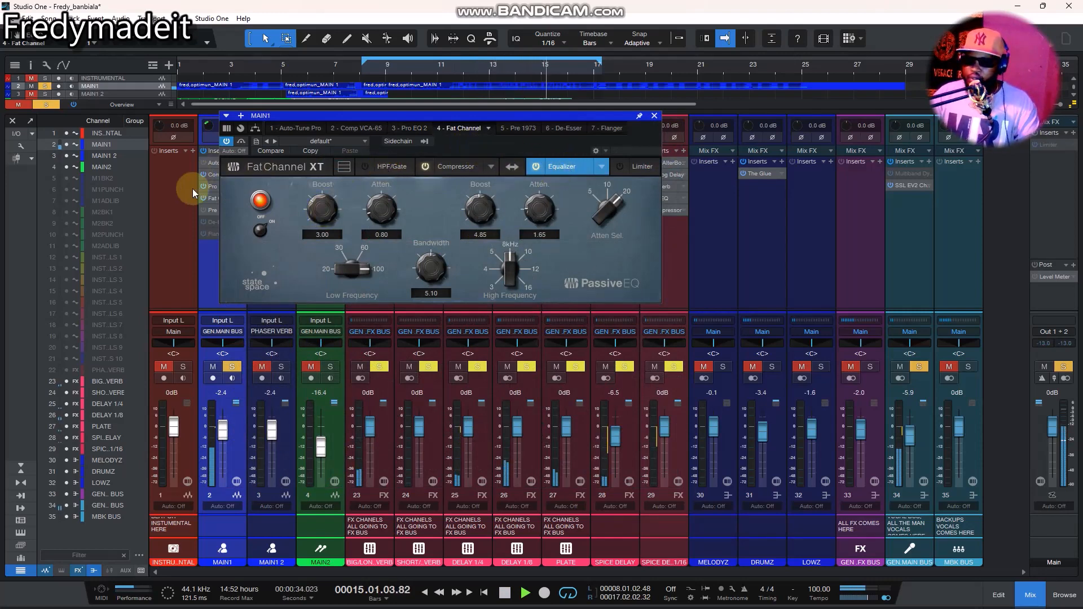
pyautogui.press('space')
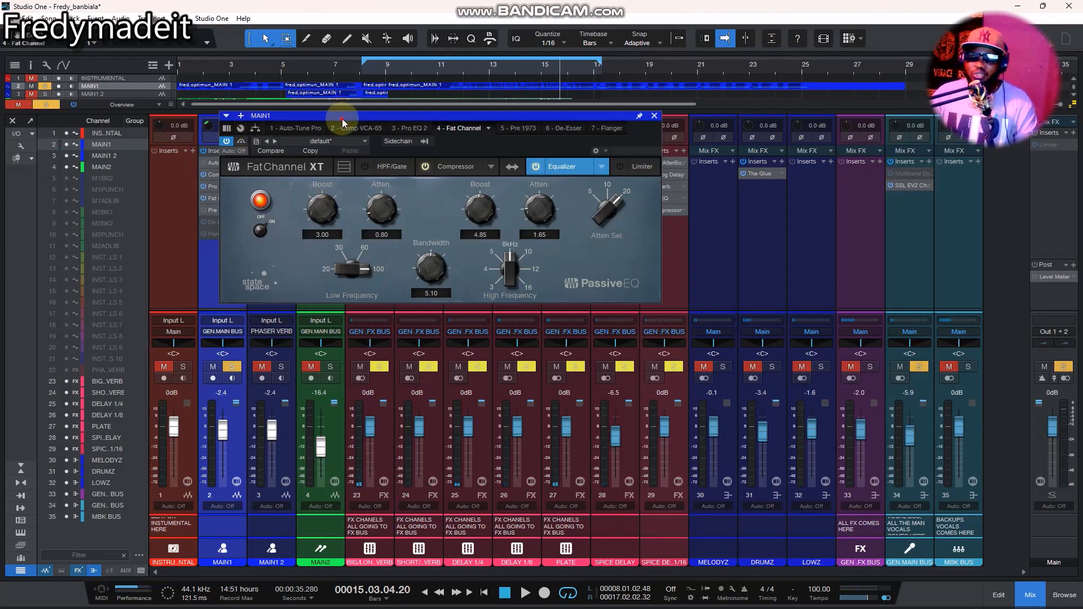
pyautogui.moveTo(341, 119); pyautogui.dragTo(399, 114)
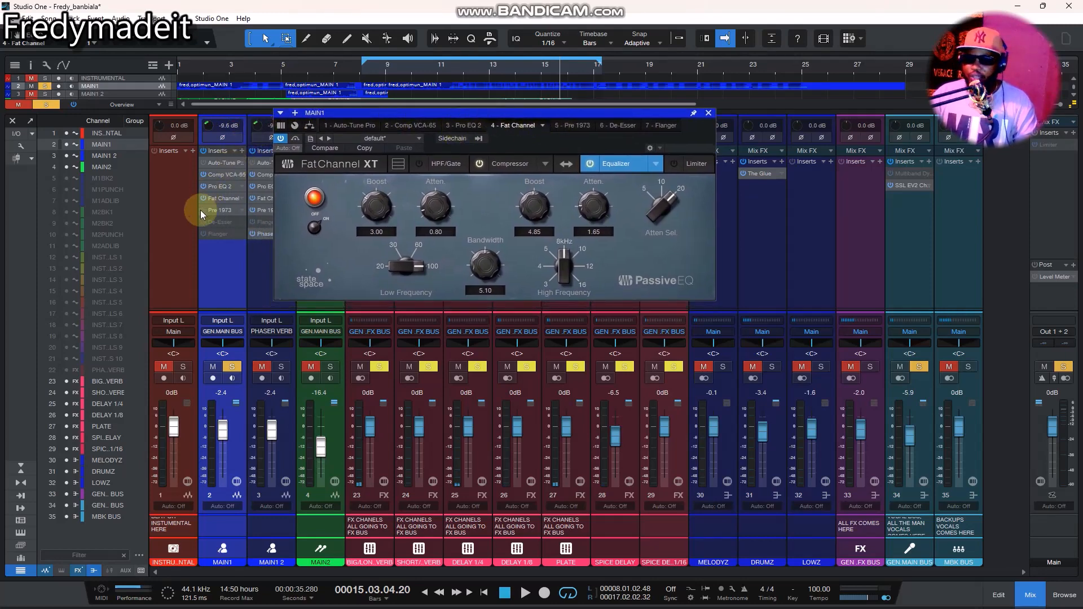
# - Open Pre 1973 on MAIN1 and compare the vocal with the plug-in bypassed and active
pyautogui.click(578, 127)
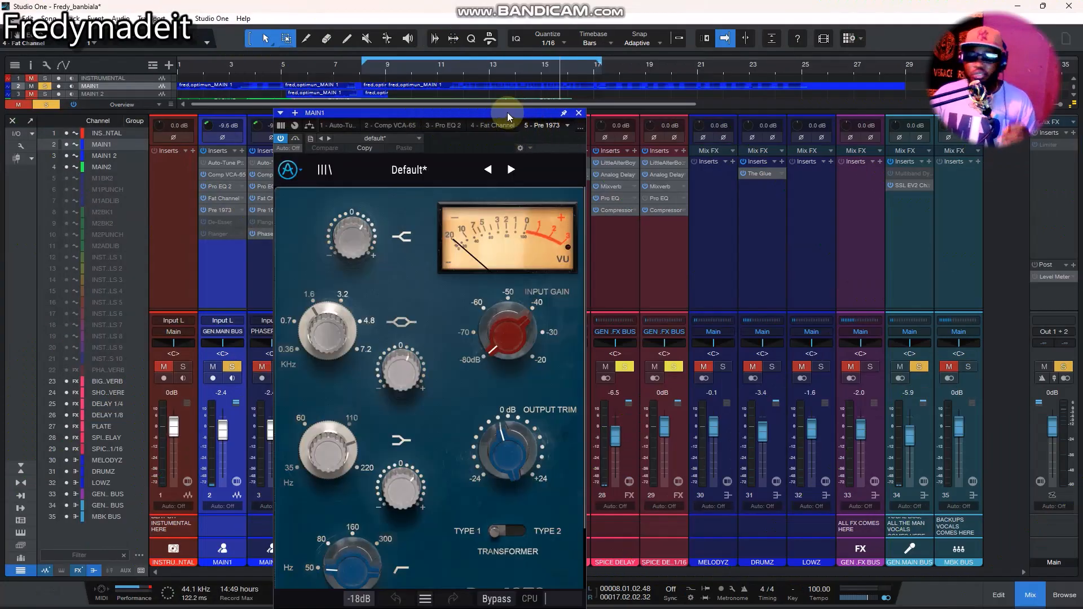
pyautogui.moveTo(499, 116); pyautogui.dragTo(495, 67)
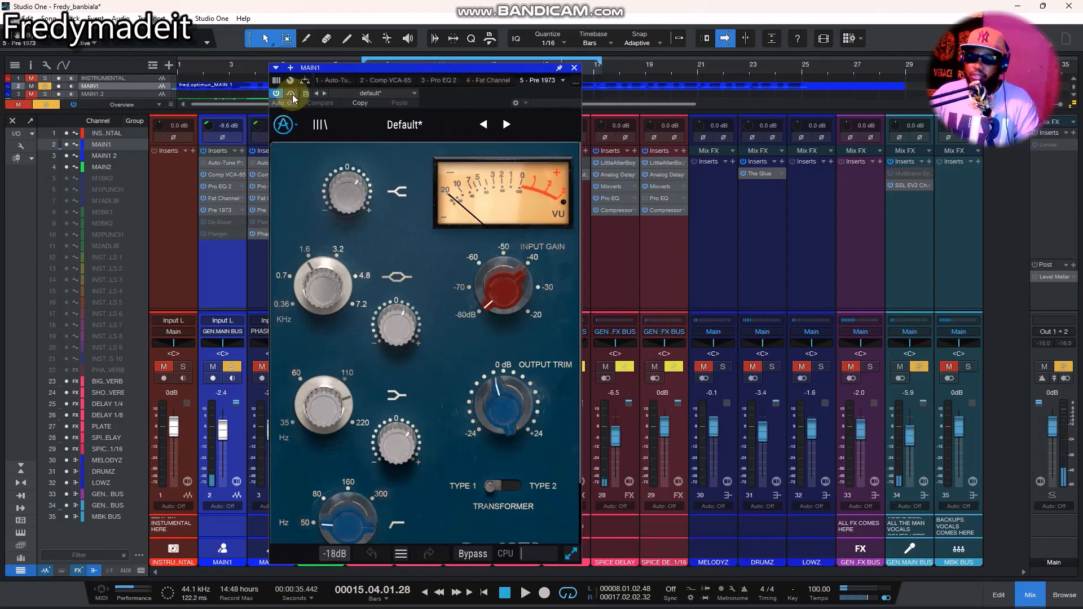
pyautogui.click(292, 94)
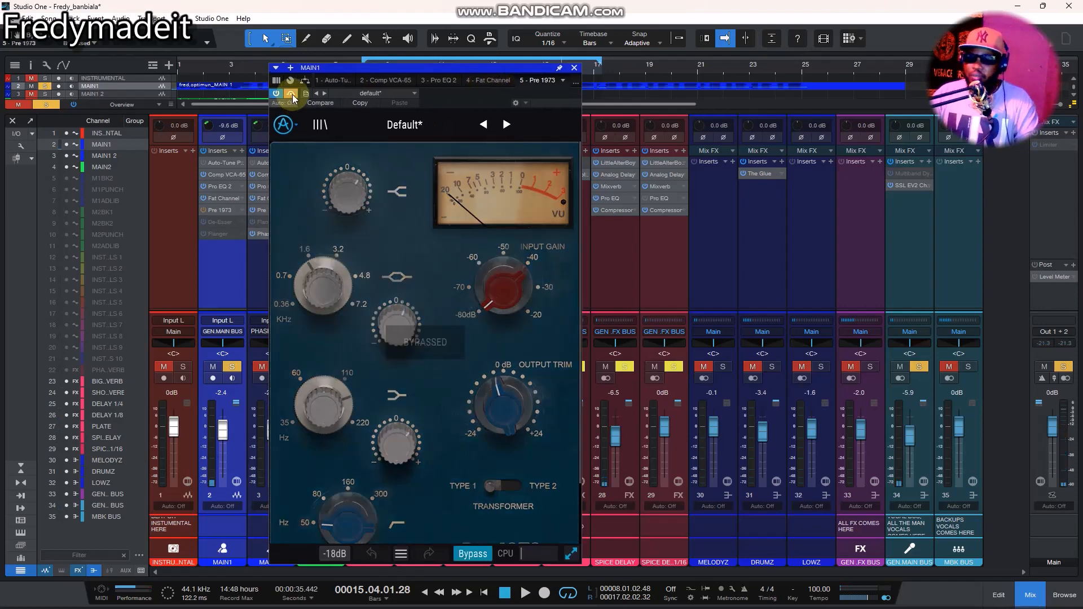
pyautogui.press('space')
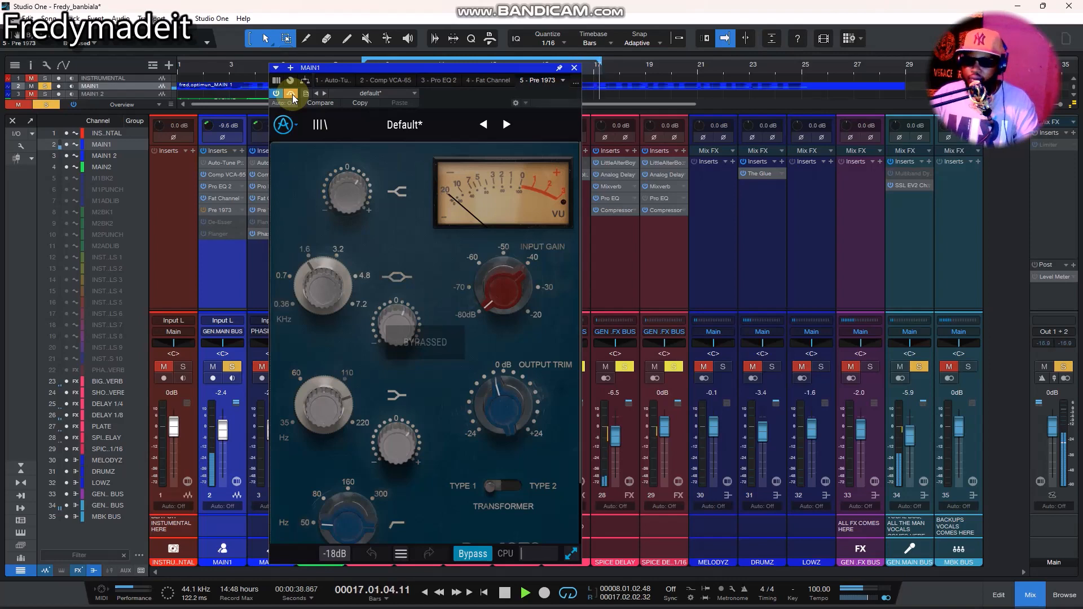
pyautogui.click(292, 94)
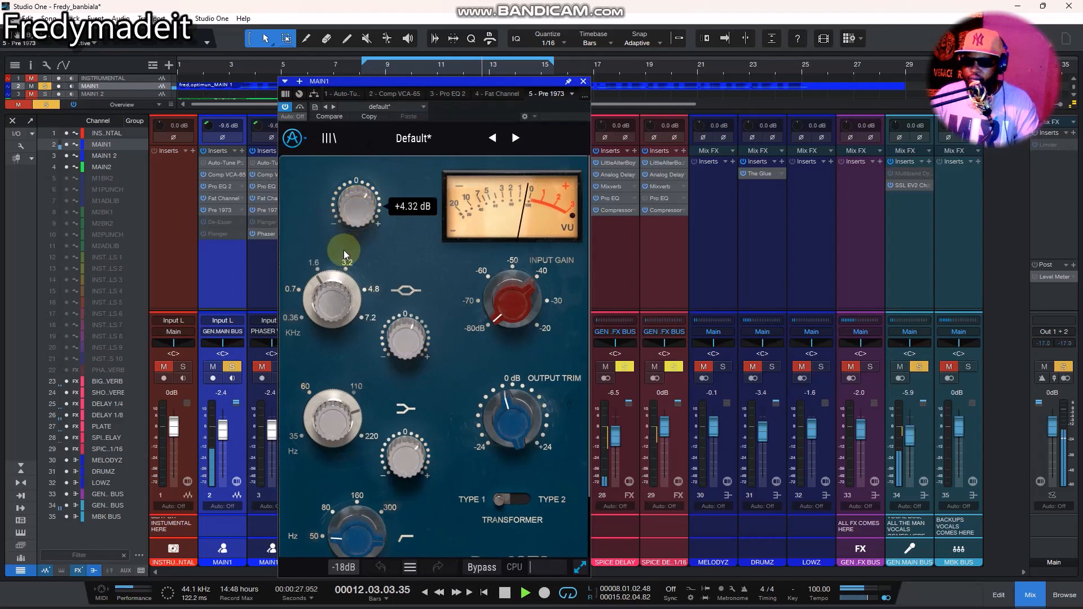
# - Adjust the midrange frequency of MAIN1's Pre 1973 during playback, stop the song and close the plug-in
pyautogui.moveTo(334, 279)
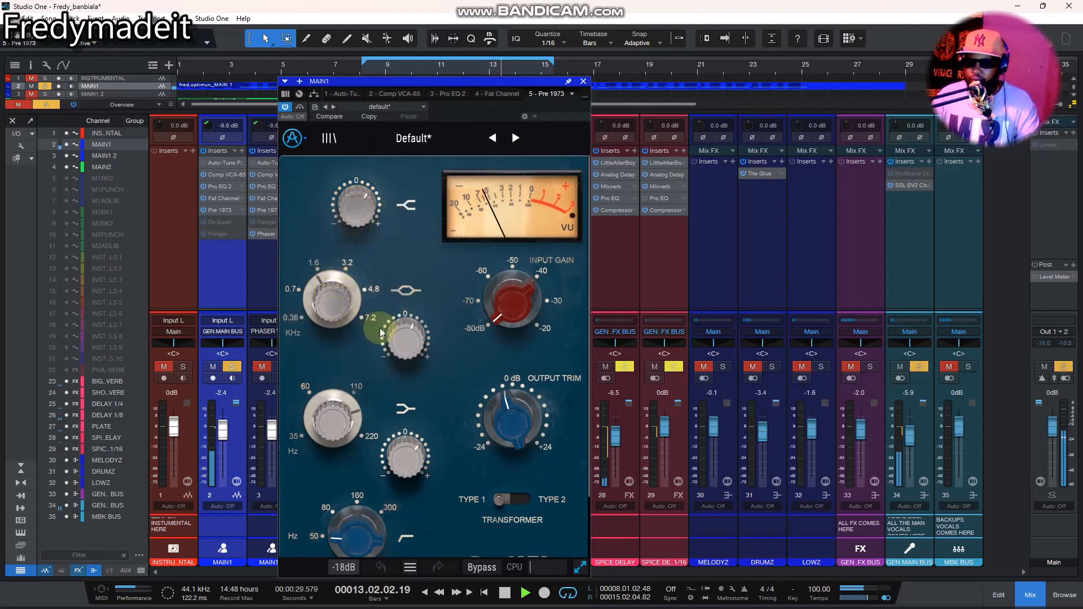
pyautogui.moveTo(331, 309); pyautogui.dragTo(318, 293)
pyautogui.press('space')
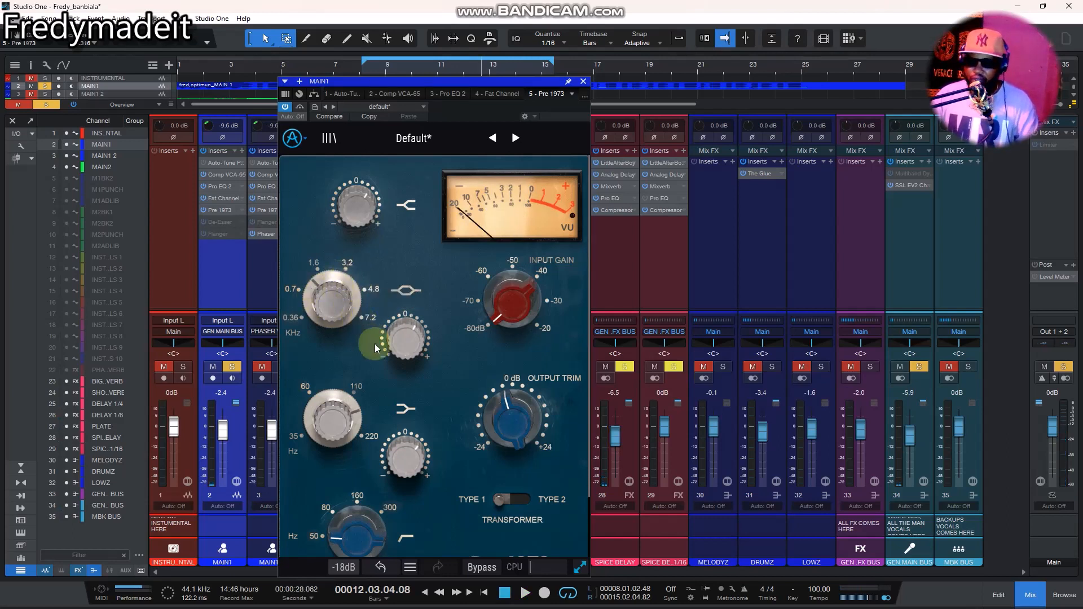
pyautogui.scroll(-1, 404, 422)
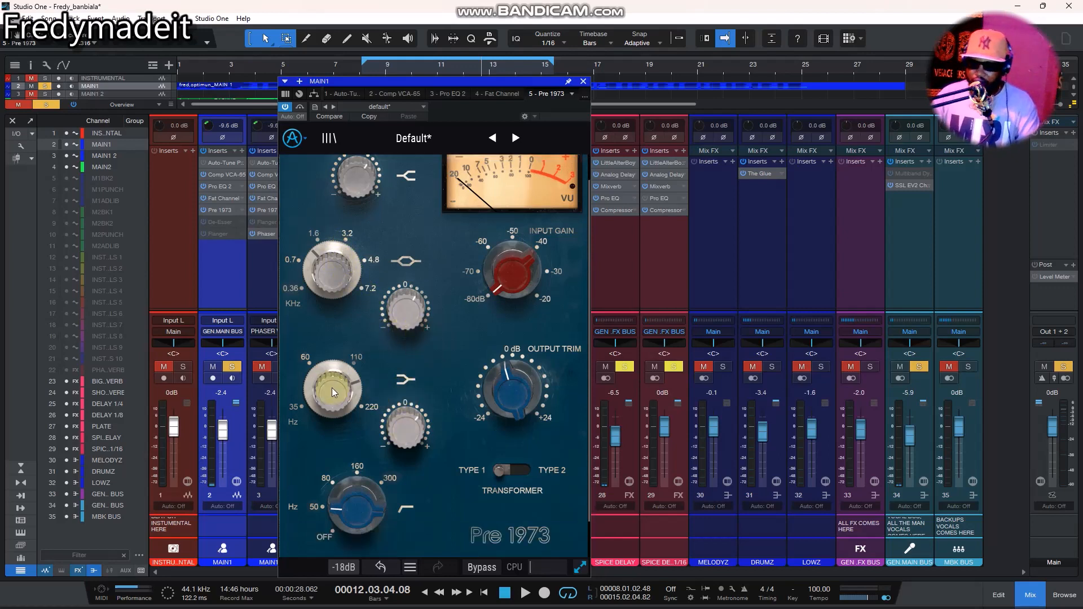
pyautogui.moveTo(333, 387)
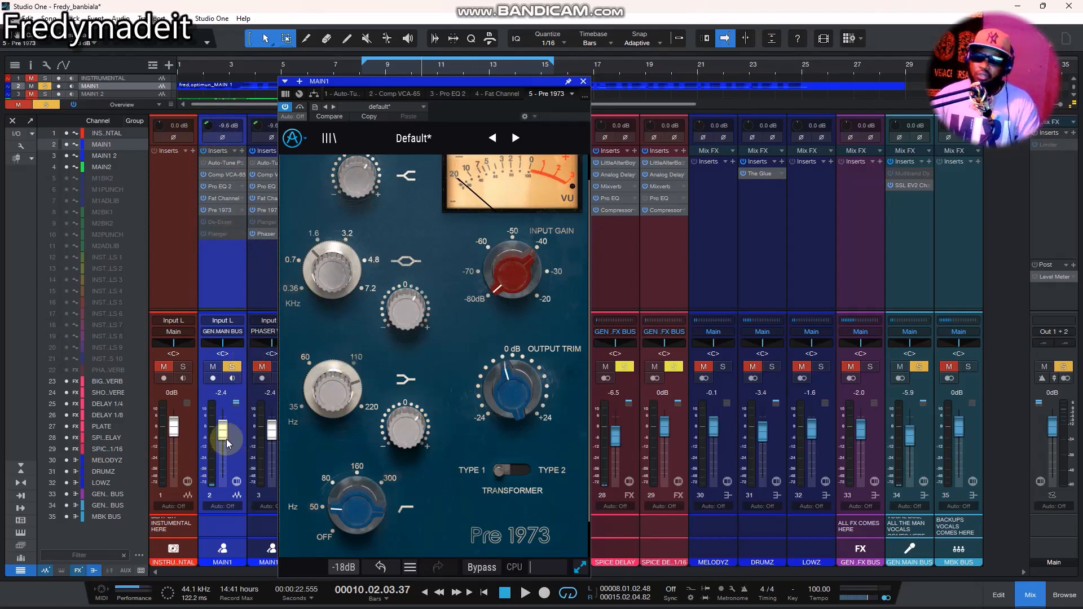
pyautogui.click(583, 81)
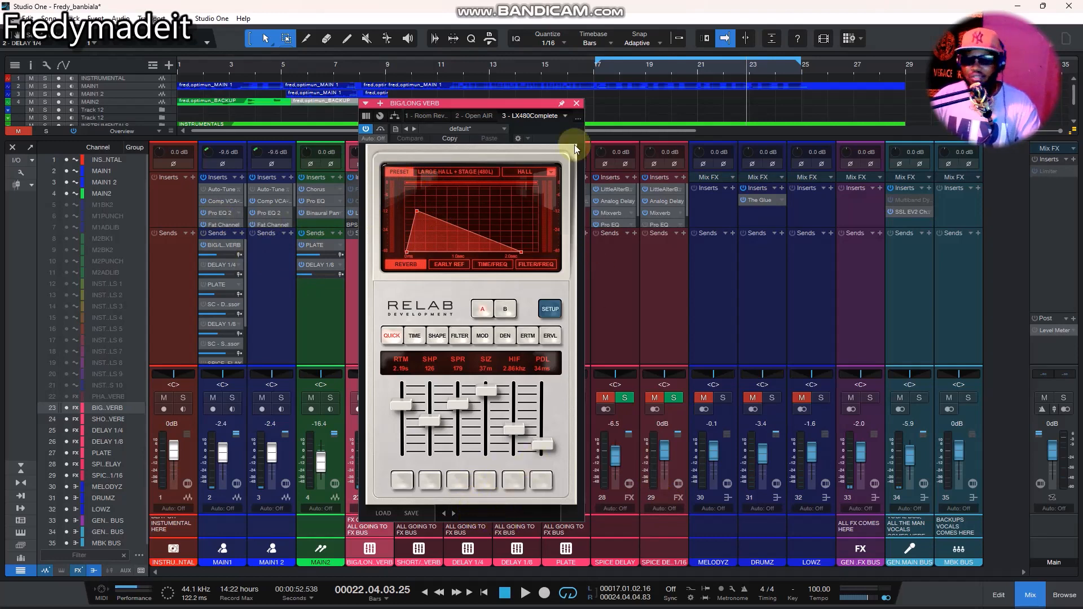
# - Close the LX480 Complete reverb on BIG/LONG VERB and audition the vocal with its effects
pyautogui.click(576, 105)
pyautogui.press('space')
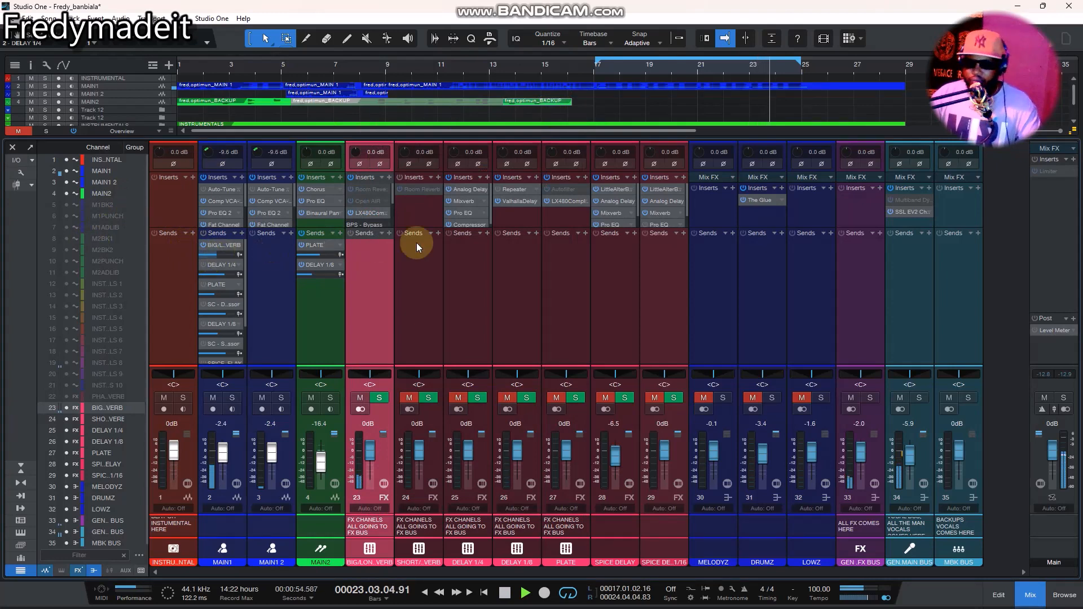
pyautogui.press('space')
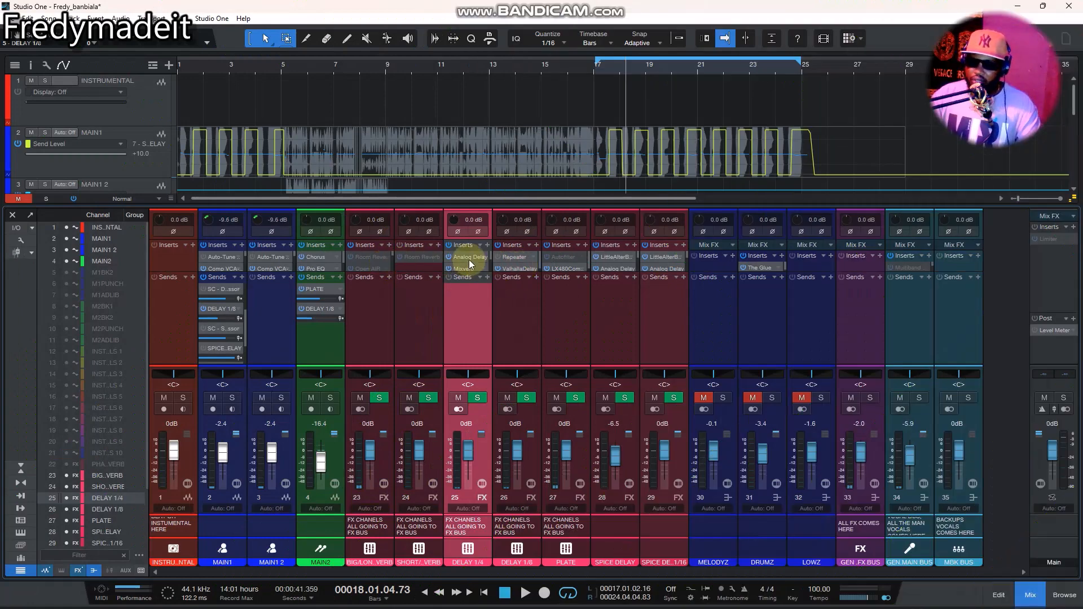
# - Inspect the ValhallaDelay settings on the DELAY 1/8 channel with the song playing, and close the plug-in
pyautogui.click(517, 269)
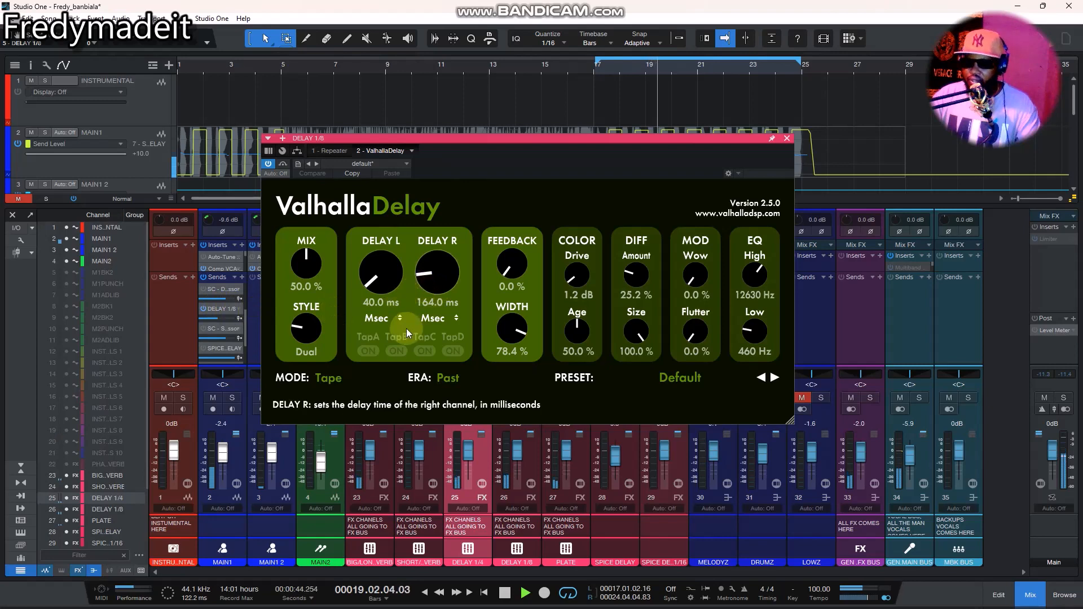
pyautogui.press('space')
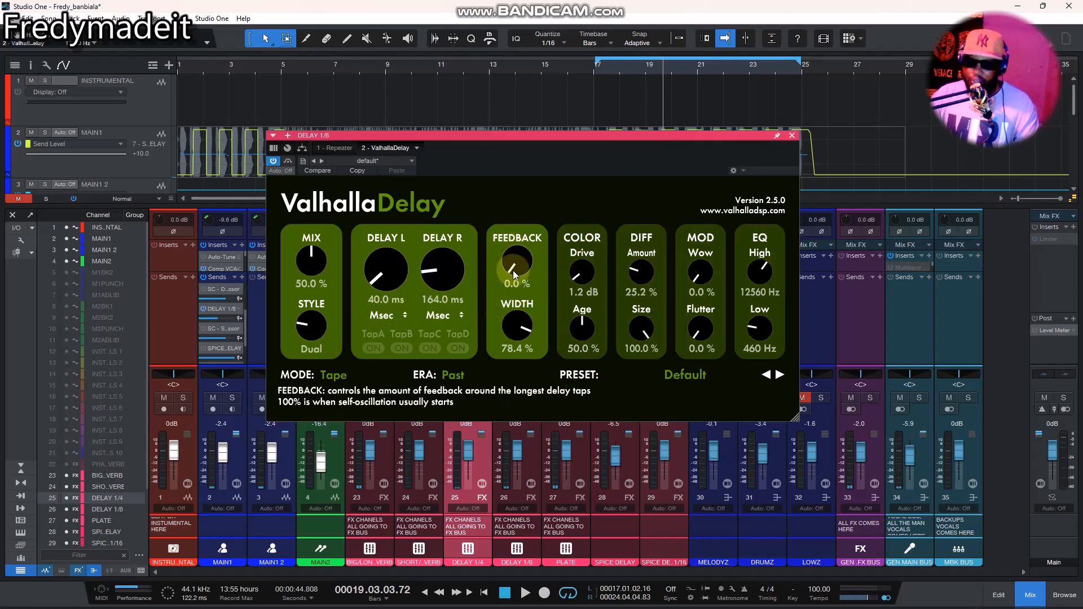
pyautogui.click(791, 136)
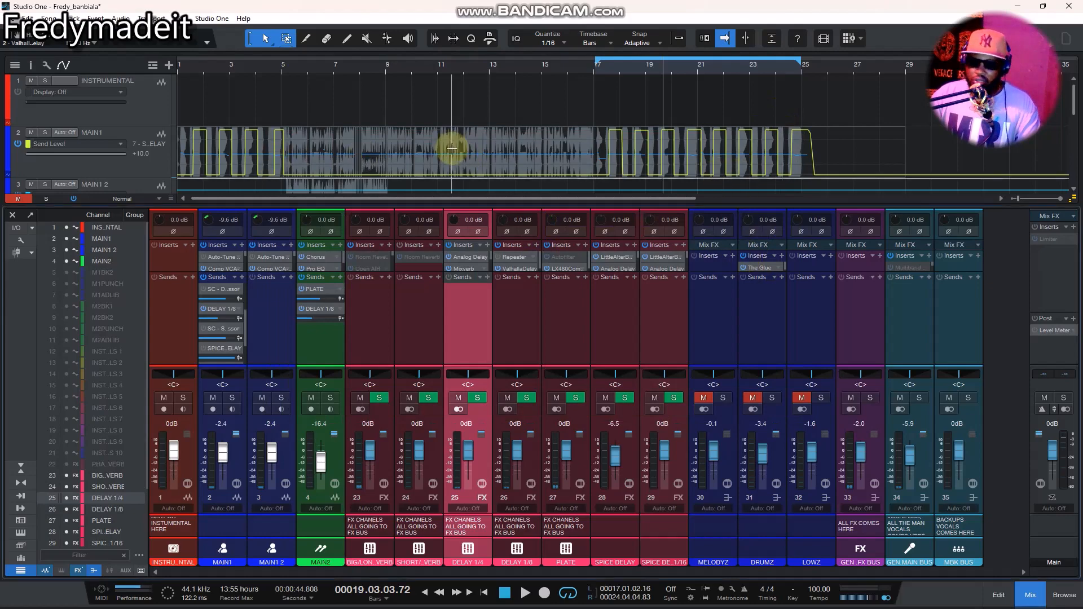
# - Turn on MAIN1's SPICE DELAY send and audition its send-level automation from about bar 17
pyautogui.press('space')
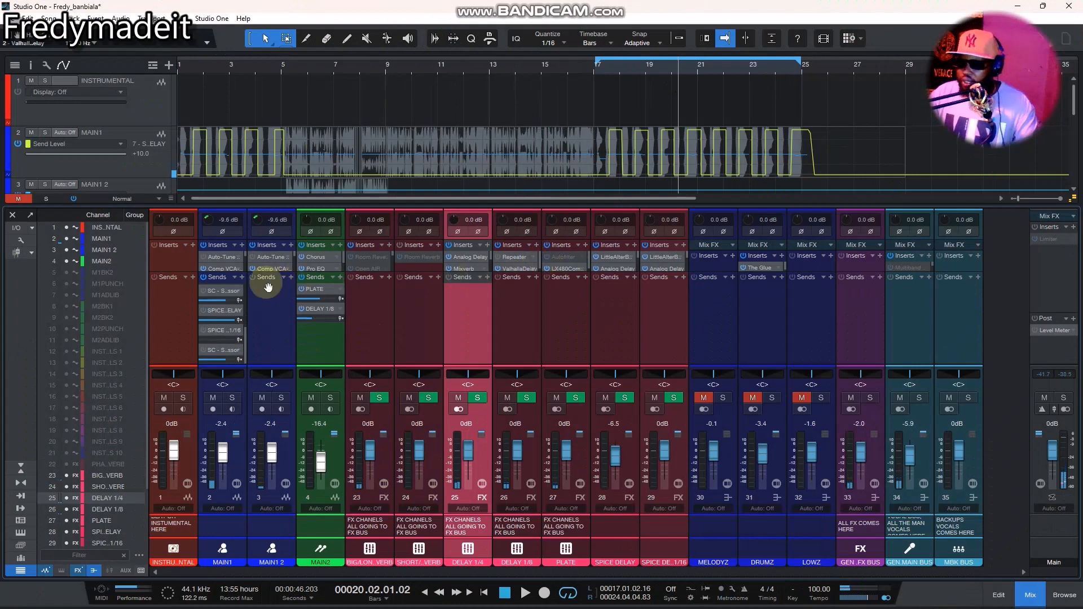
pyautogui.scroll(-2, 224, 350)
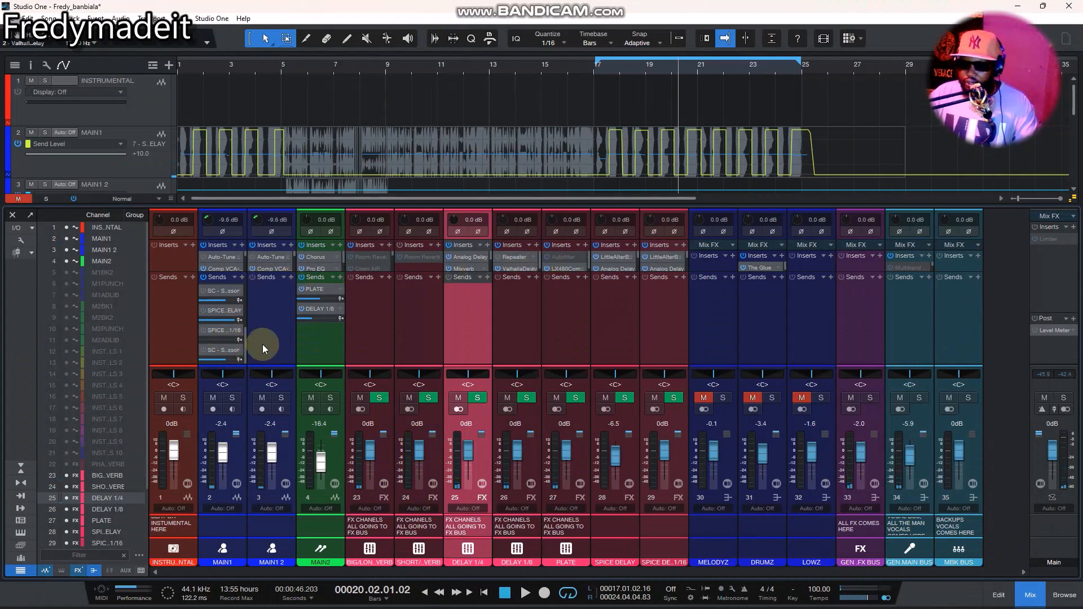
pyautogui.click(202, 310)
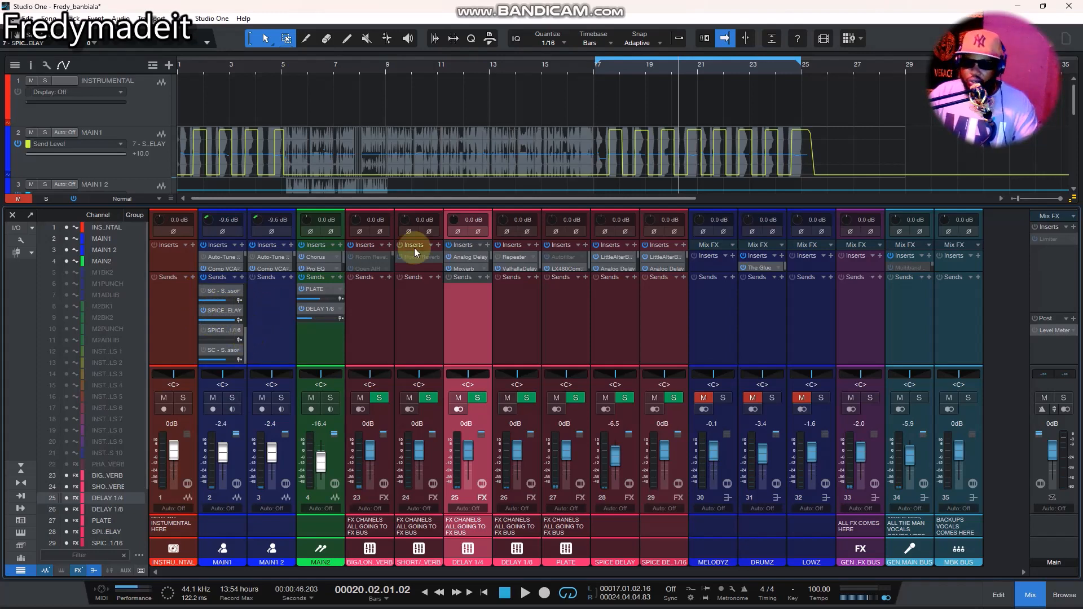
pyautogui.click(611, 64)
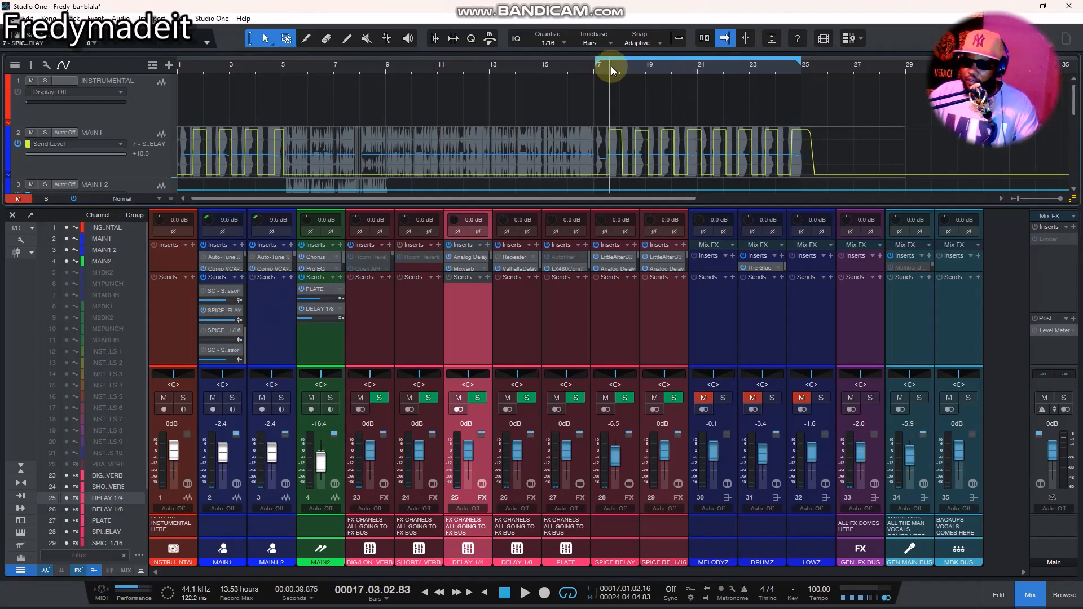
pyautogui.press('space')
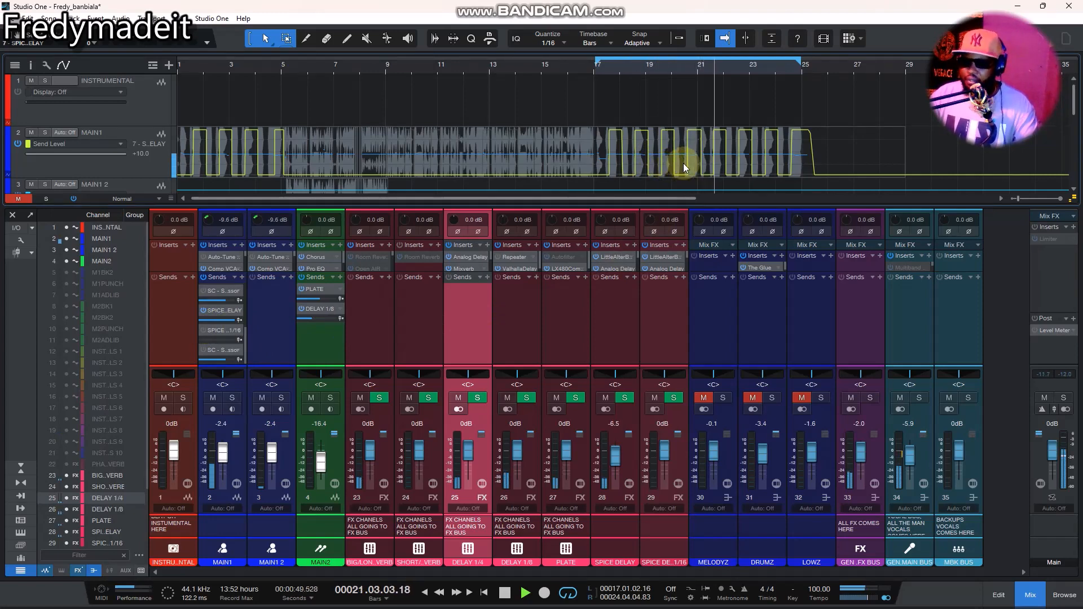
pyautogui.press('space')
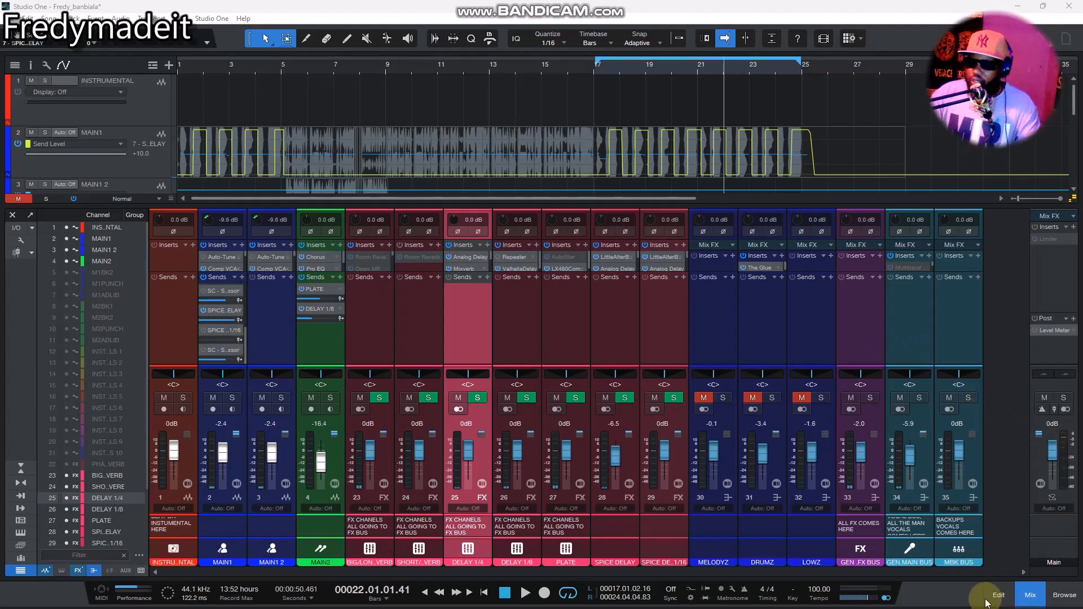
# - Hide the mixer, extend the loop range from bar 1 to about bar 26, and show the mixer again
pyautogui.click(1039, 592)
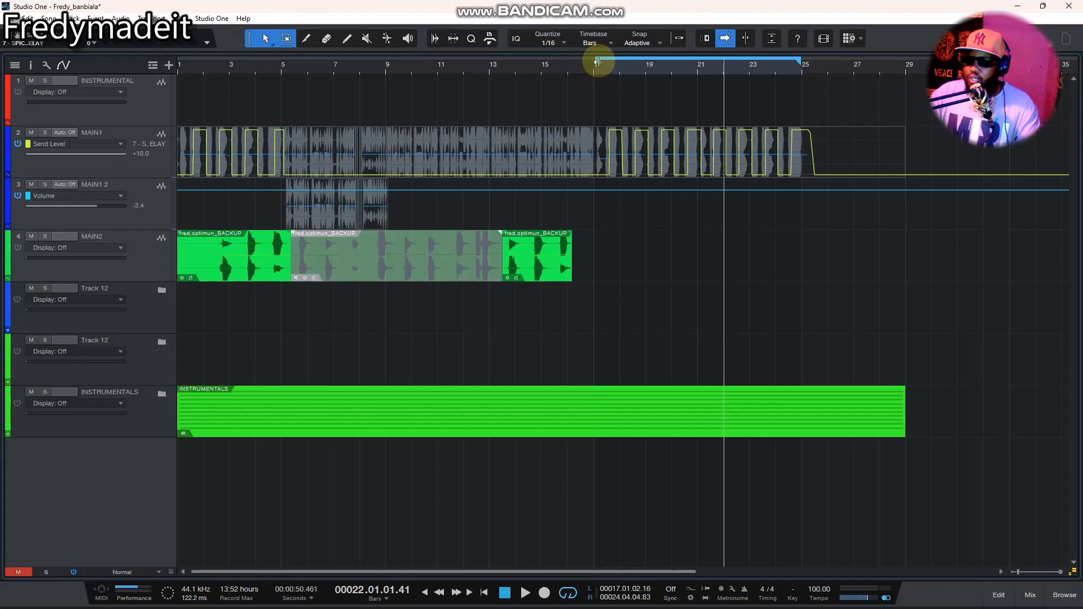
pyautogui.moveTo(598, 61); pyautogui.dragTo(179, 65)
pyautogui.scroll(-3, 272, 67)
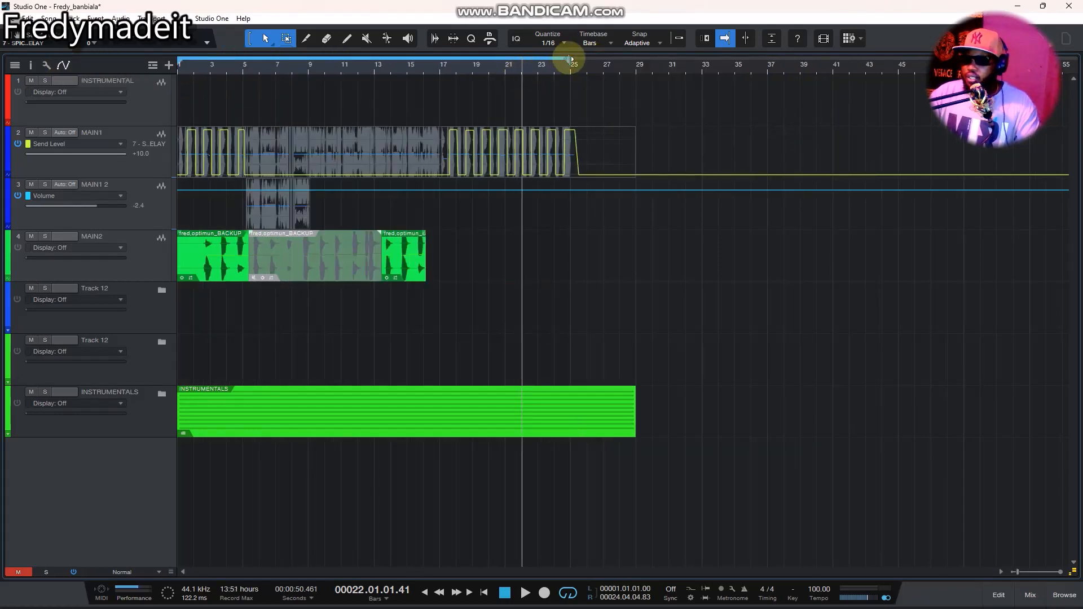
pyautogui.moveTo(570, 59); pyautogui.dragTo(598, 68)
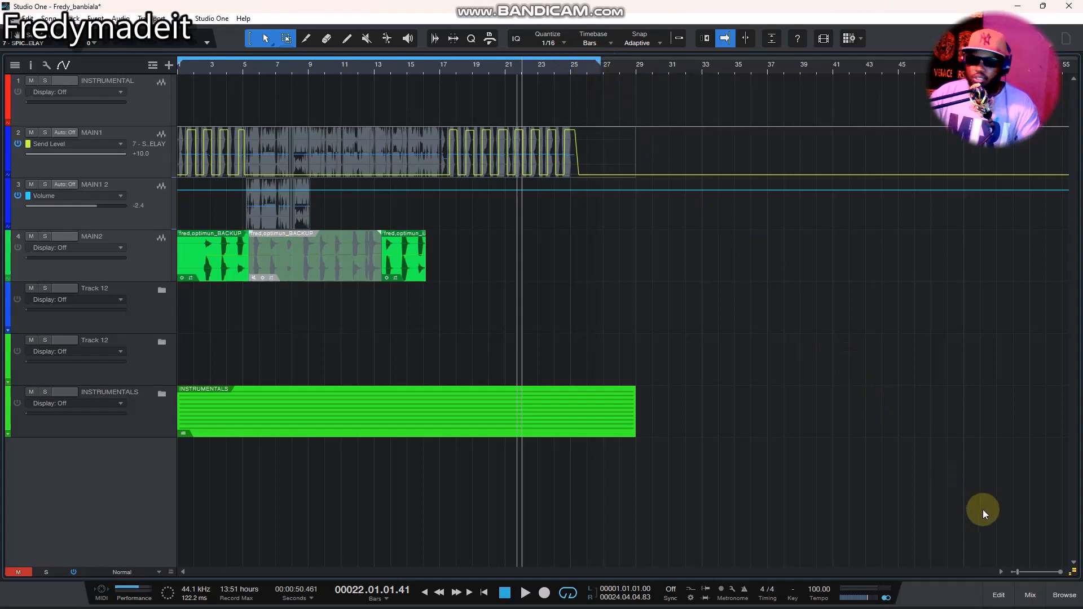
pyautogui.click(1031, 597)
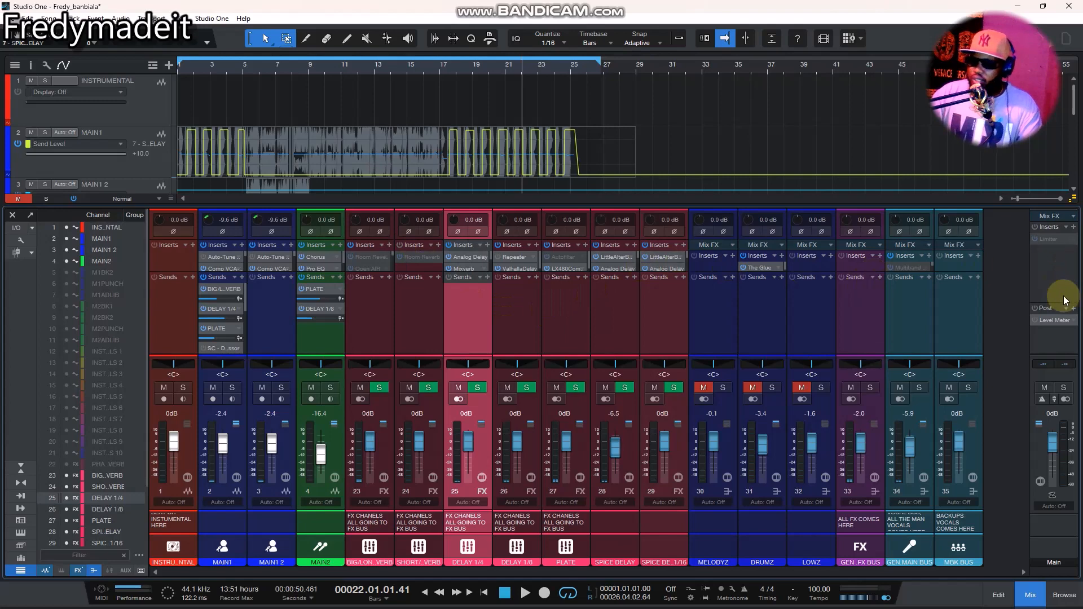
# - Open the plug-in list for the Main channel's Post inserts and browse it for a limiter
pyautogui.click(1074, 309)
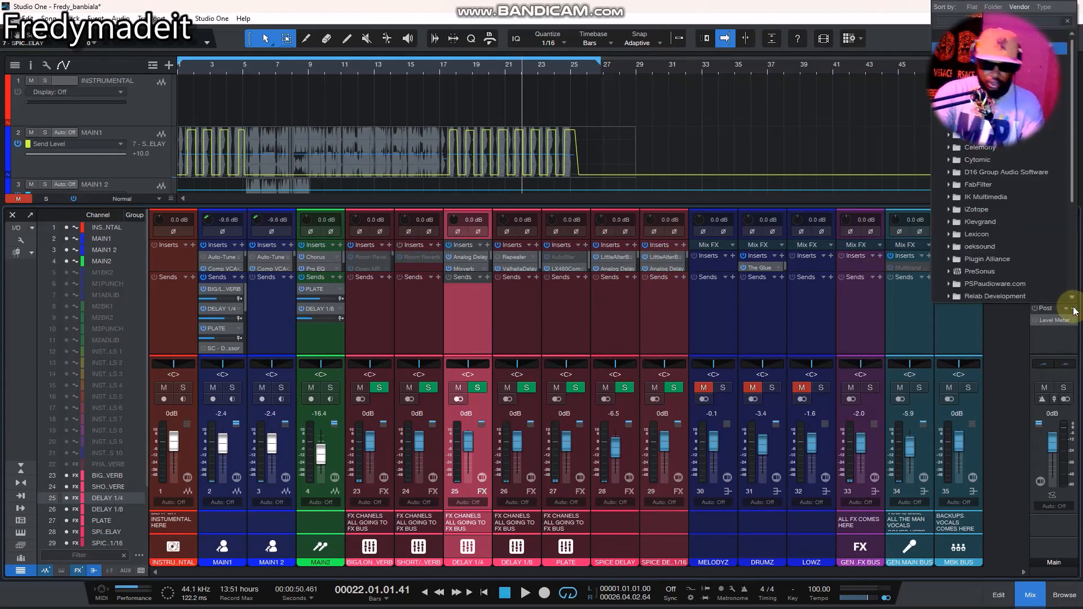
pyautogui.write('l')
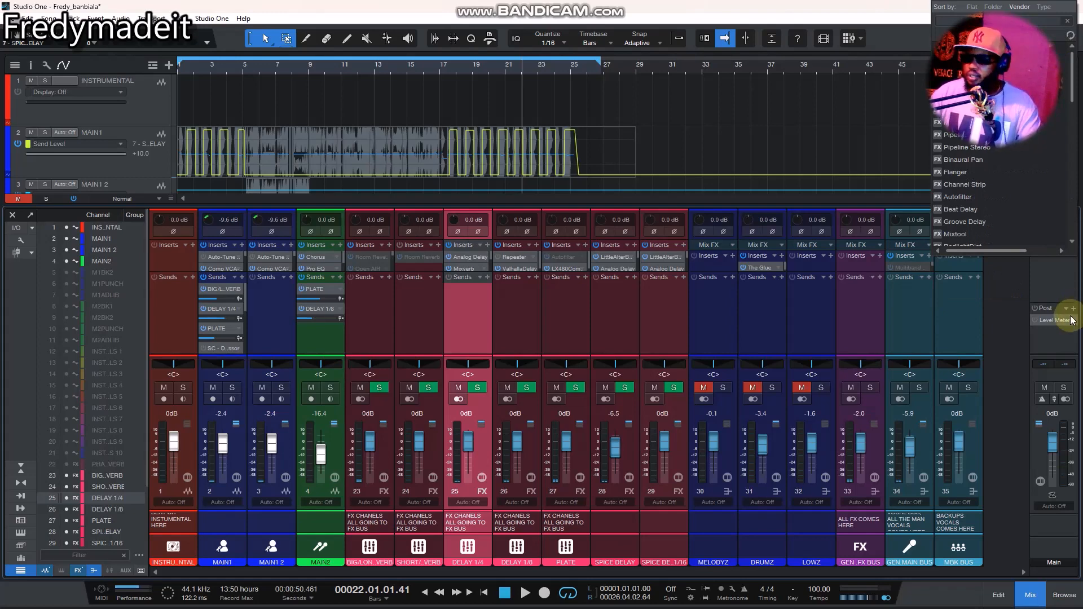
pyautogui.press('BackSpace')
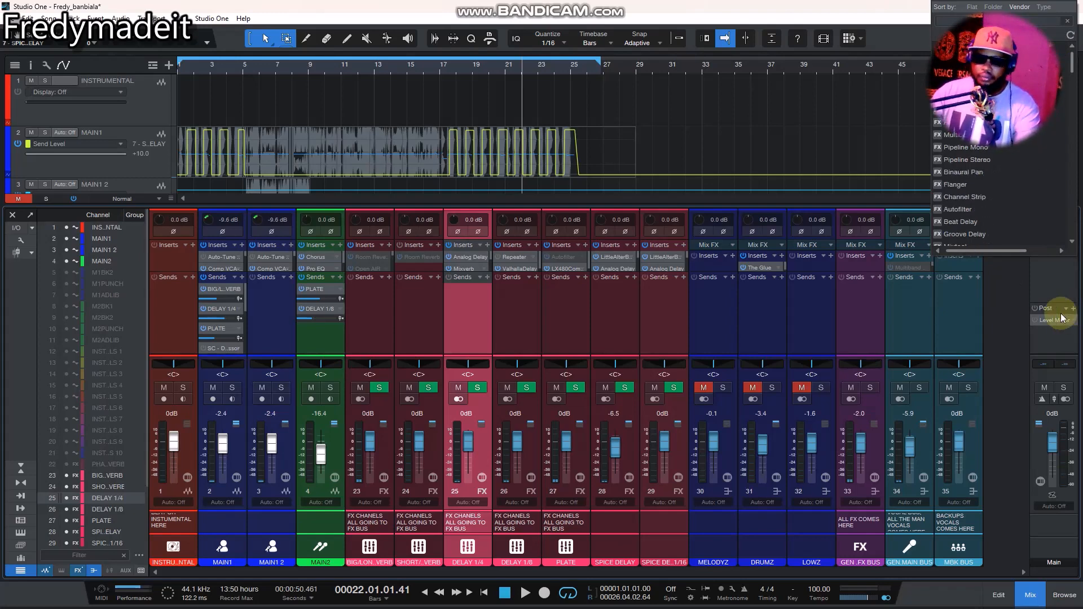
pyautogui.press('BackSpace')
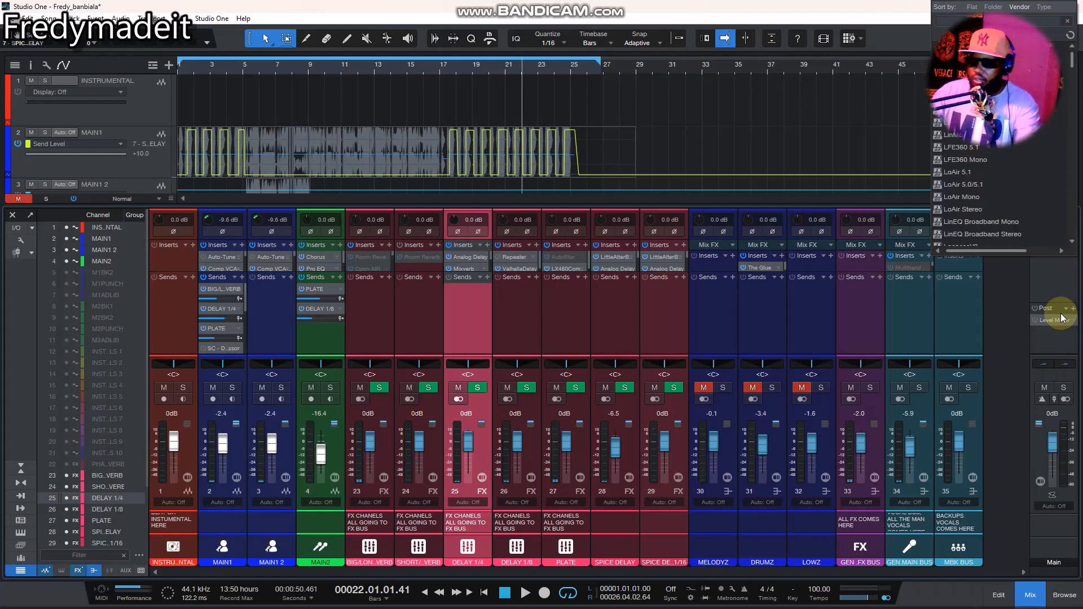
pyautogui.scroll(-1, 1065, 294)
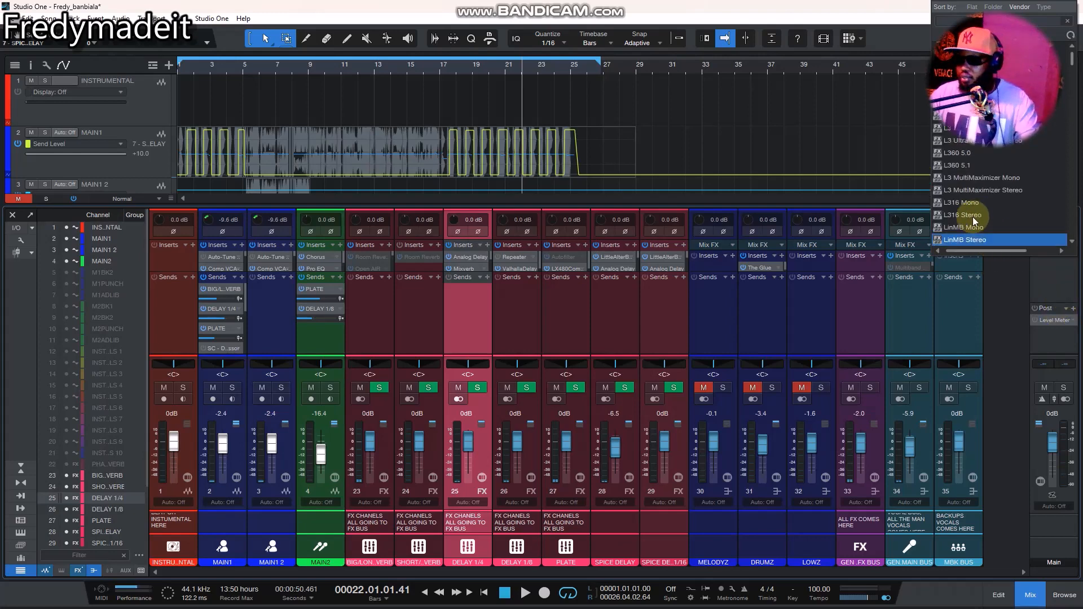
pyautogui.press('BackSpace')
pyautogui.scroll(-3, 978, 230)
pyautogui.scroll(-4, 985, 252)
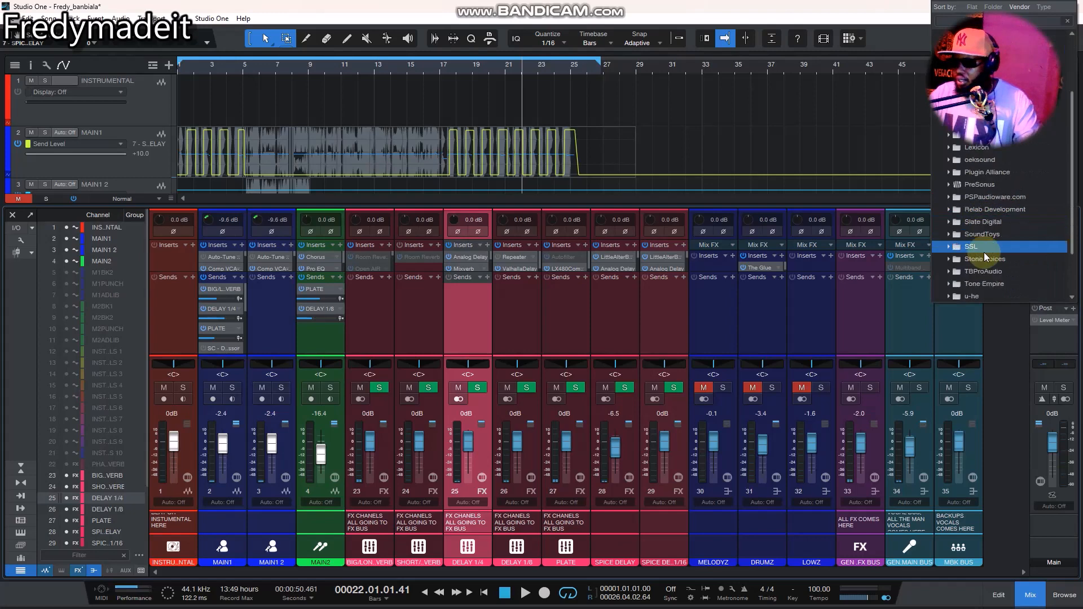
pyautogui.scroll(7, 985, 251)
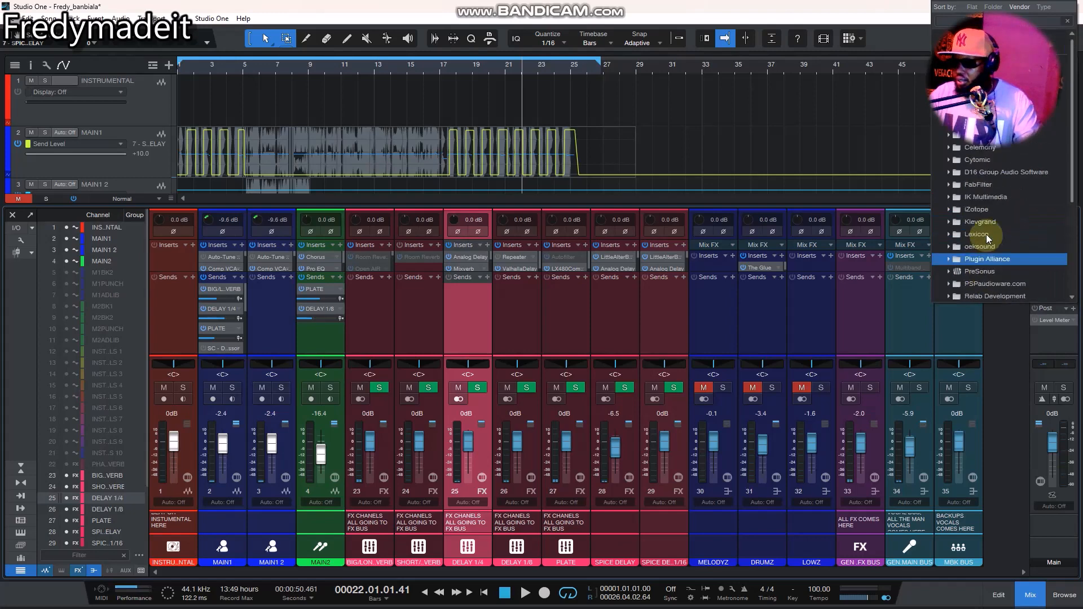
# - Add FabFilter Pro-L 2 to the Main channel's Post inserts and adjust its lookahead
pyautogui.click(981, 185)
pyautogui.scroll(-1, 987, 237)
pyautogui.scroll(-3, 987, 265)
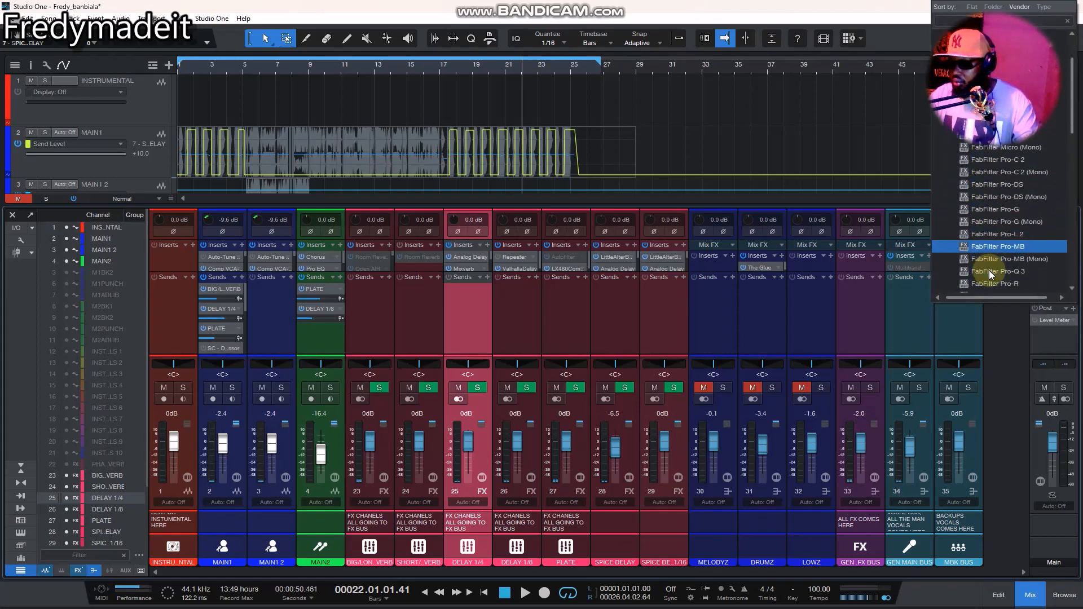
pyautogui.click(992, 222)
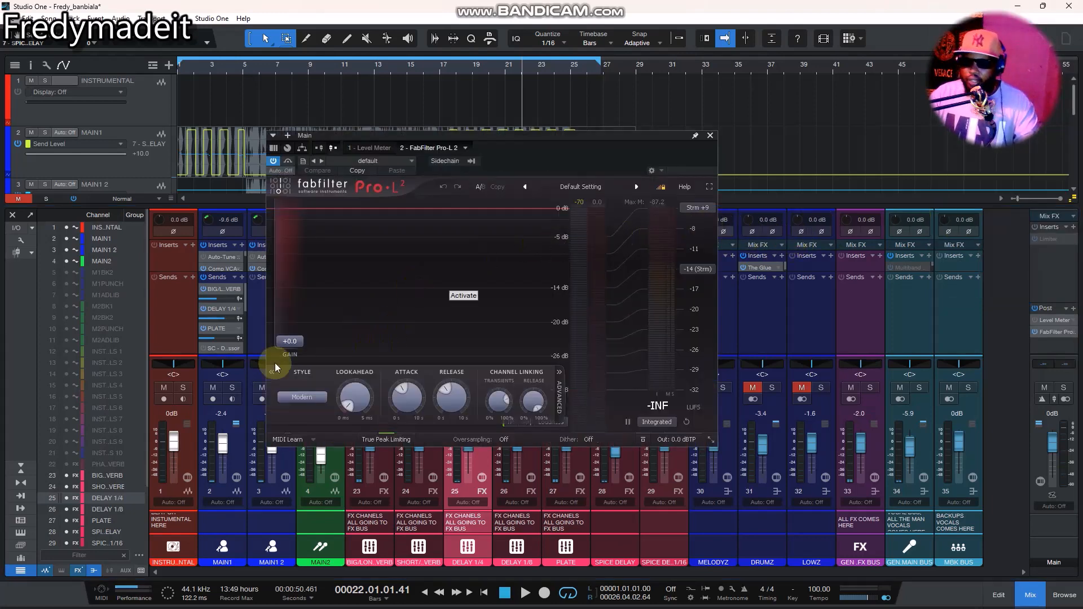
pyautogui.moveTo(350, 398); pyautogui.dragTo(404, 412)
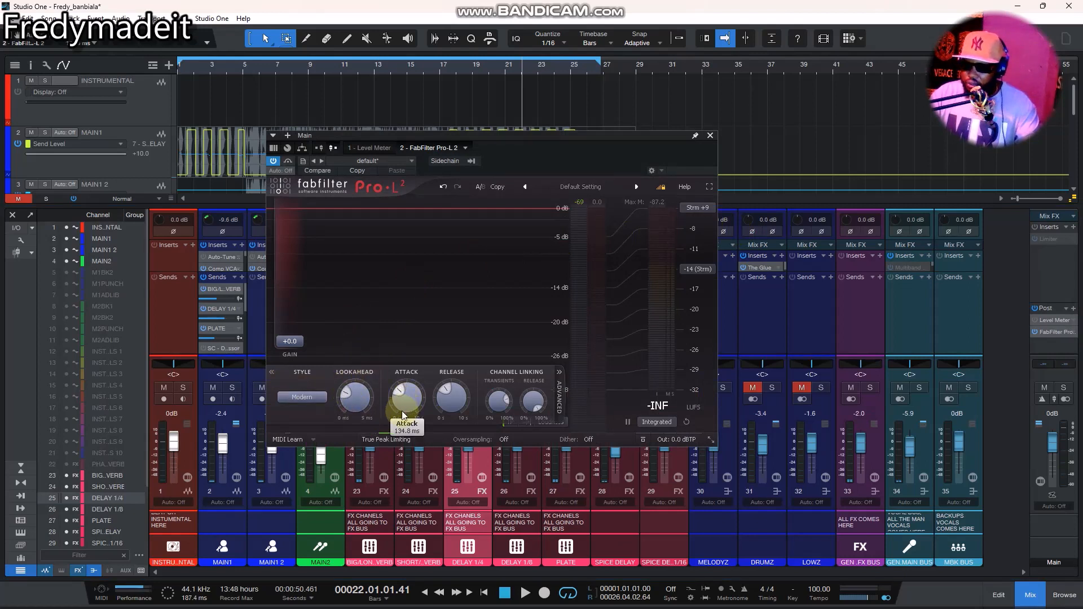
# - Configure the Main channel's Pro-L 2 limiter with a release of about 853 ms, an output level of -0.9 dBTP and a raised gain
pyautogui.click(405, 396)
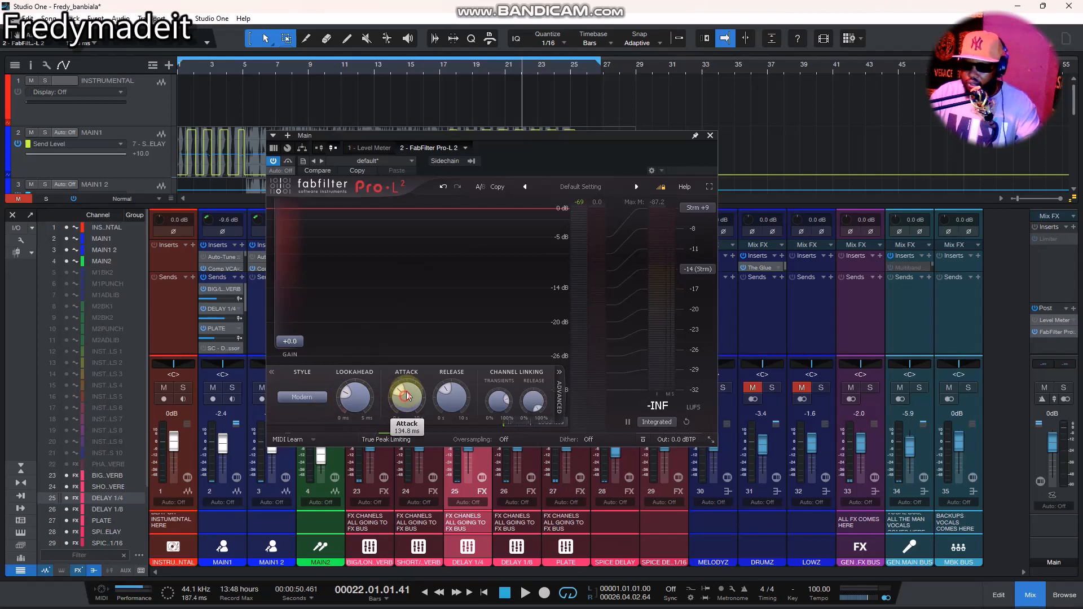
pyautogui.moveTo(445, 391); pyautogui.dragTo(450, 379)
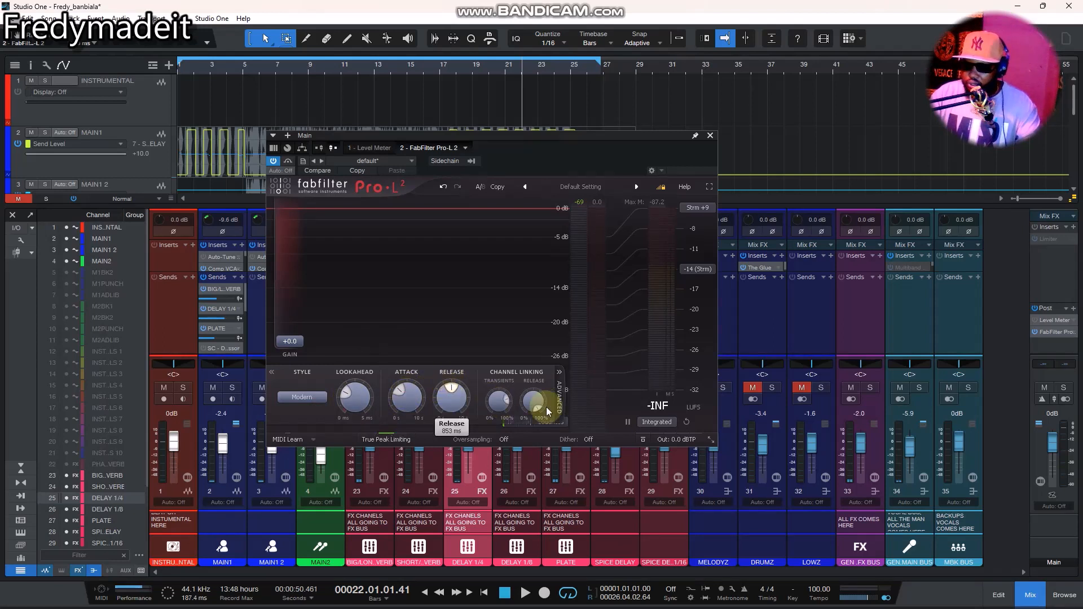
pyautogui.click(666, 420)
pyautogui.moveTo(673, 437)
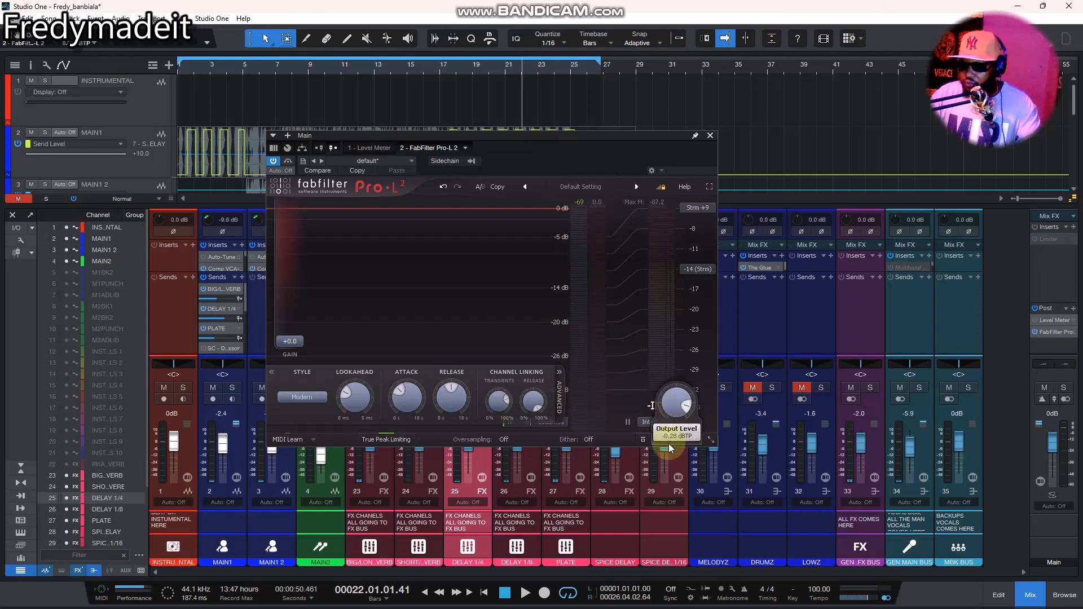
pyautogui.moveTo(664, 472); pyautogui.dragTo(665, 499)
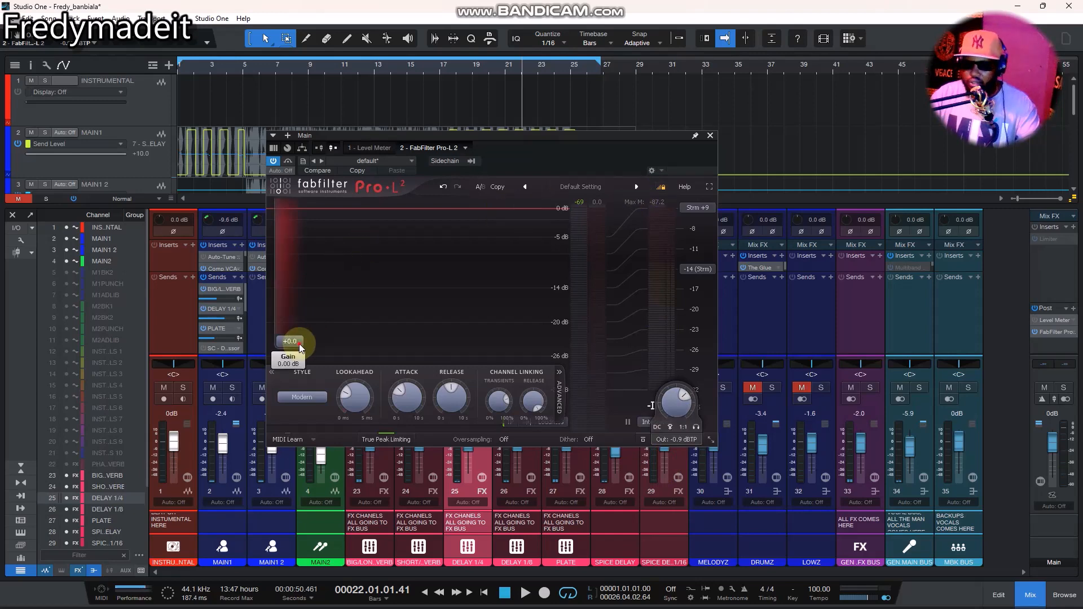
pyautogui.moveTo(300, 348); pyautogui.dragTo(304, 303)
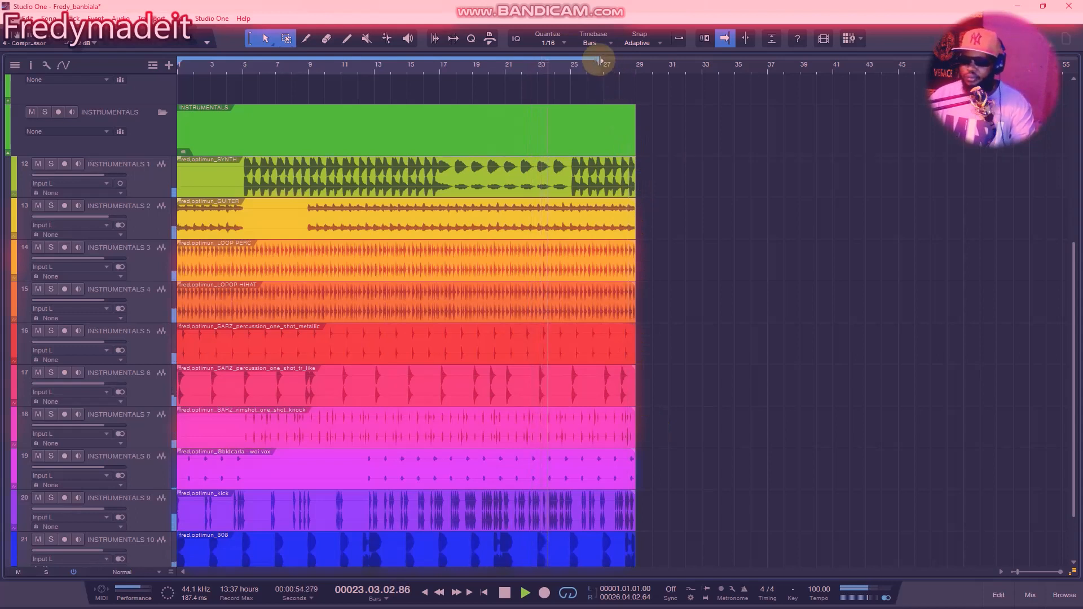
# - Extend the end of the loop range to about bar 29, stop playback and show the mixer
pyautogui.moveTo(600, 61); pyautogui.dragTo(638, 66)
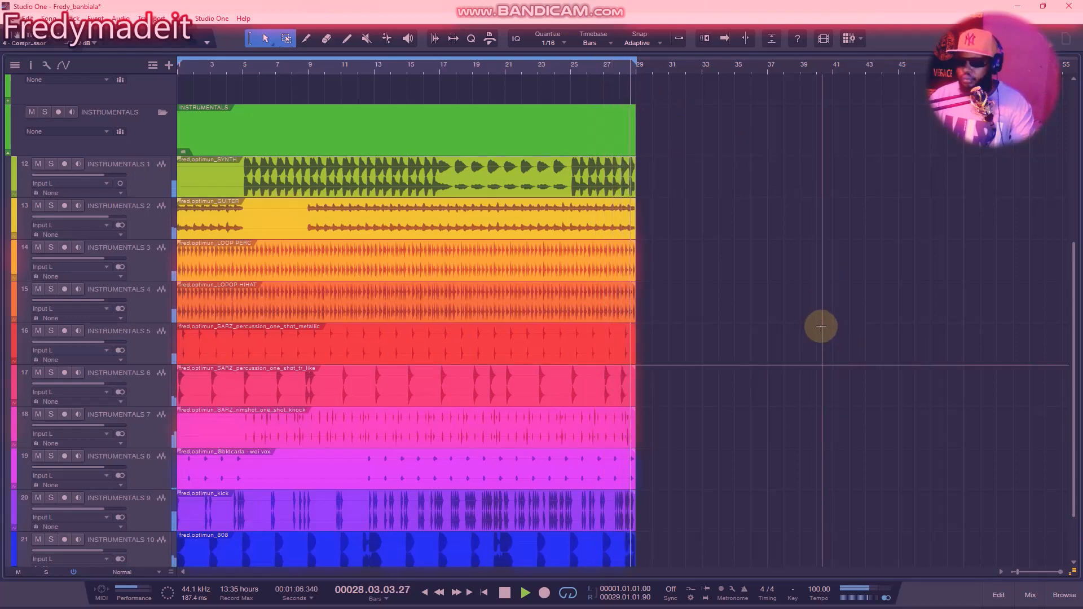
pyautogui.press('space')
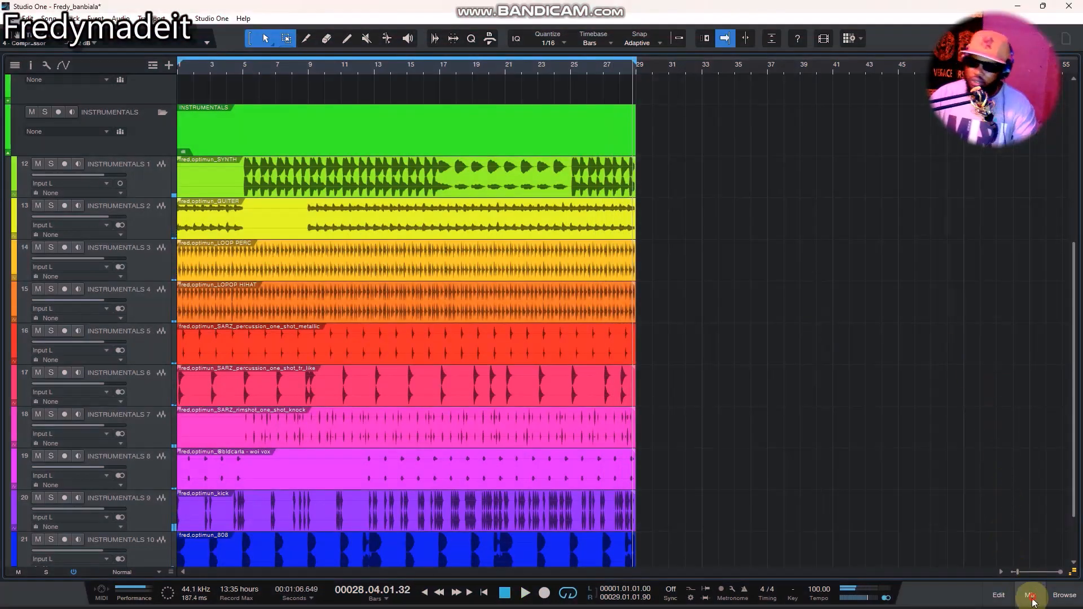
pyautogui.press('F3')
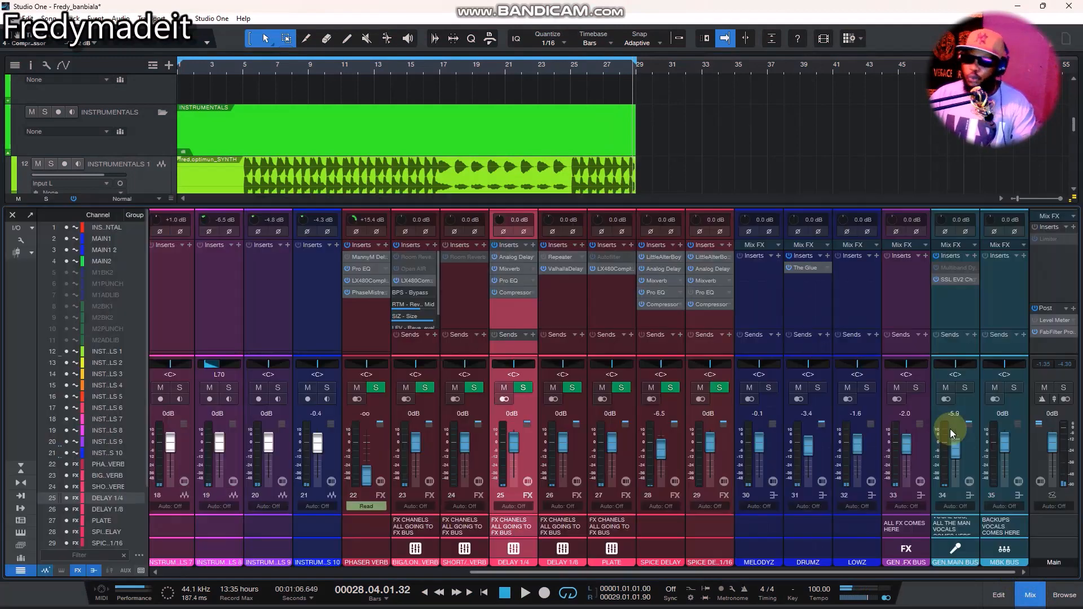